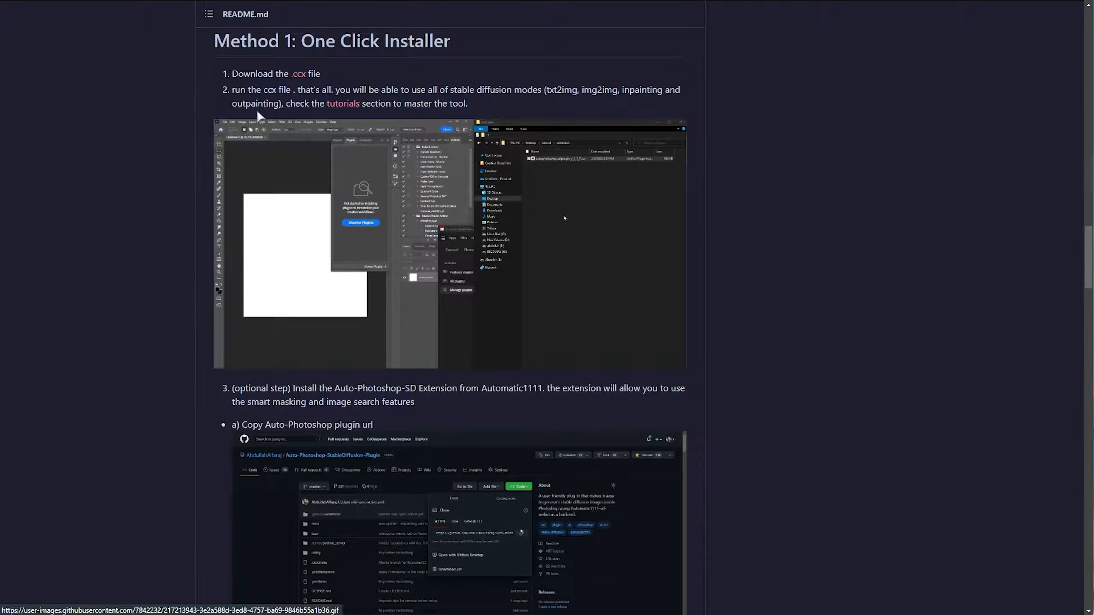
Examine the README's unzip and UXP installation methods and the v1.2.4 release page's downloadable assets
scroll(547, 239, "down", 10)
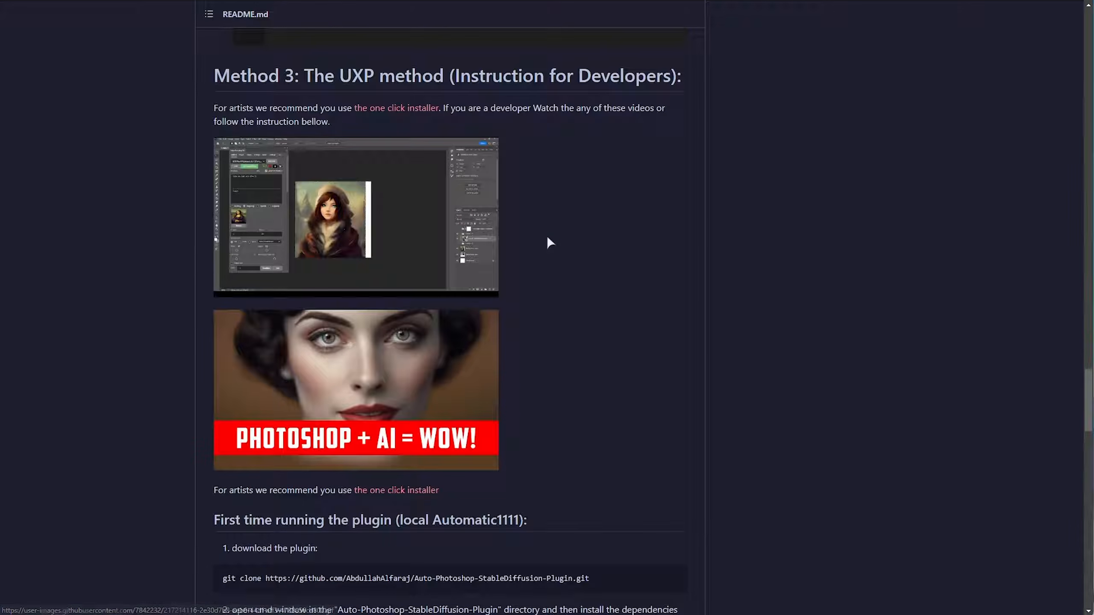
scroll(547, 239, "up", 5)
left_click_drag(457, 75, 214, 76)
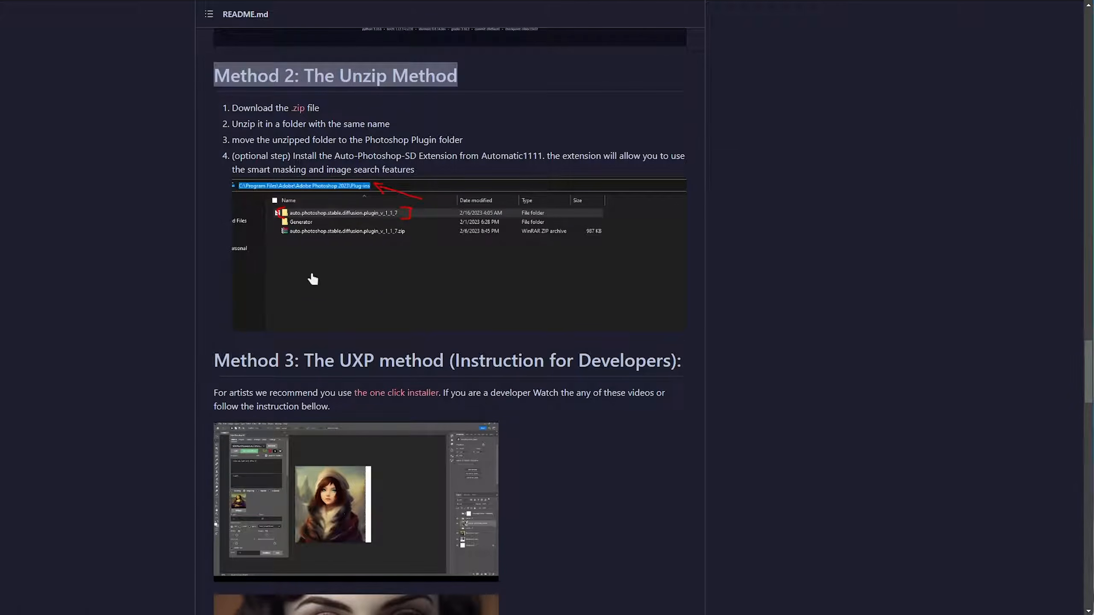
scroll(313, 276, "down", 5)
left_click_drag(444, 133, 339, 132)
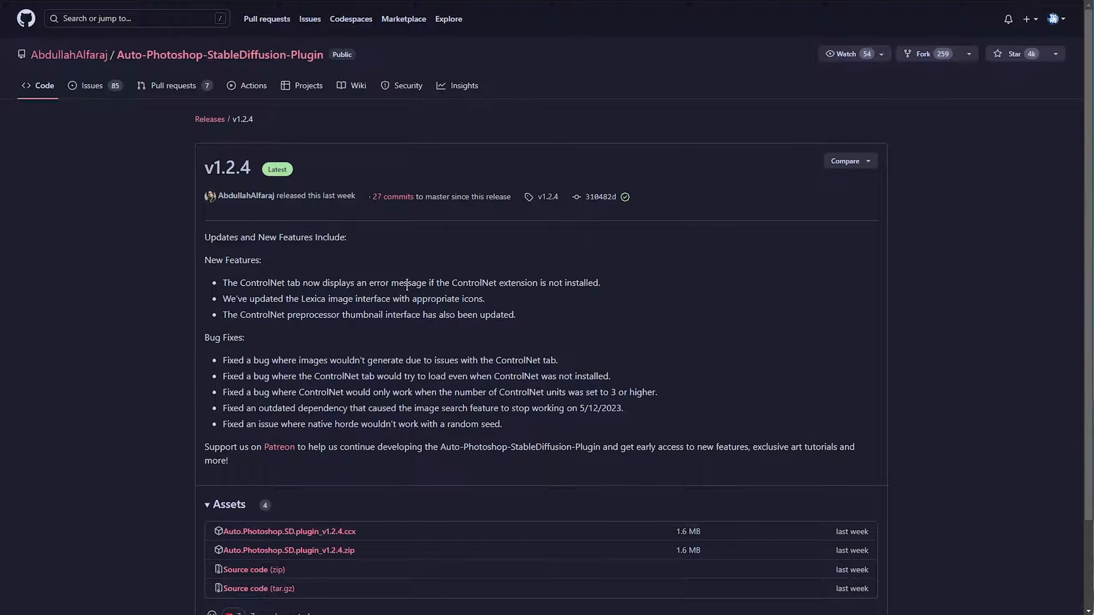
scroll(460, 334, "down", 2)
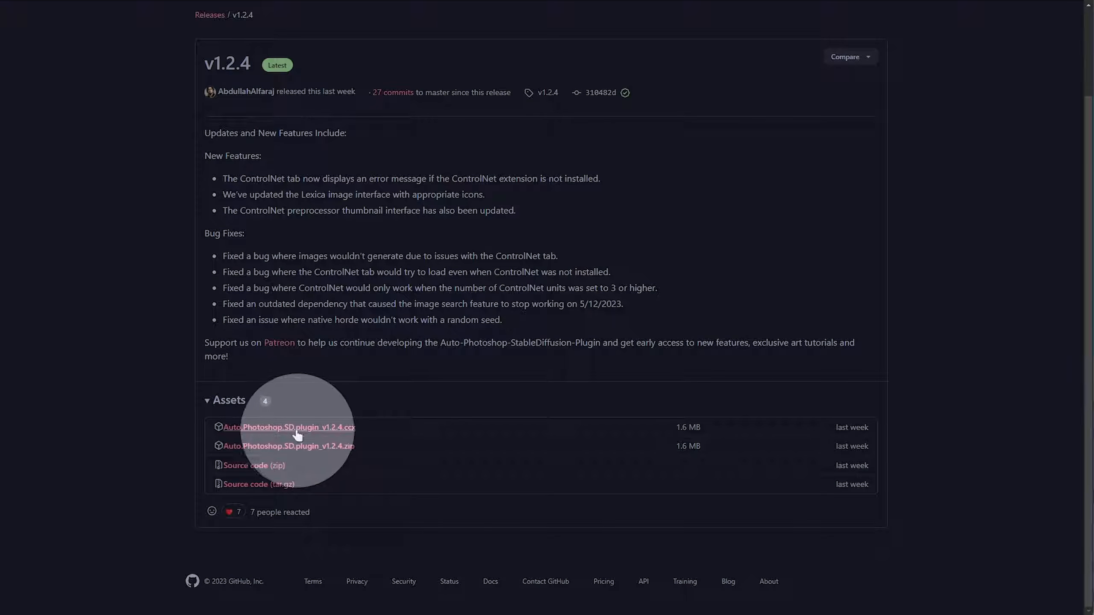
scroll(607, 162, "up", 2)
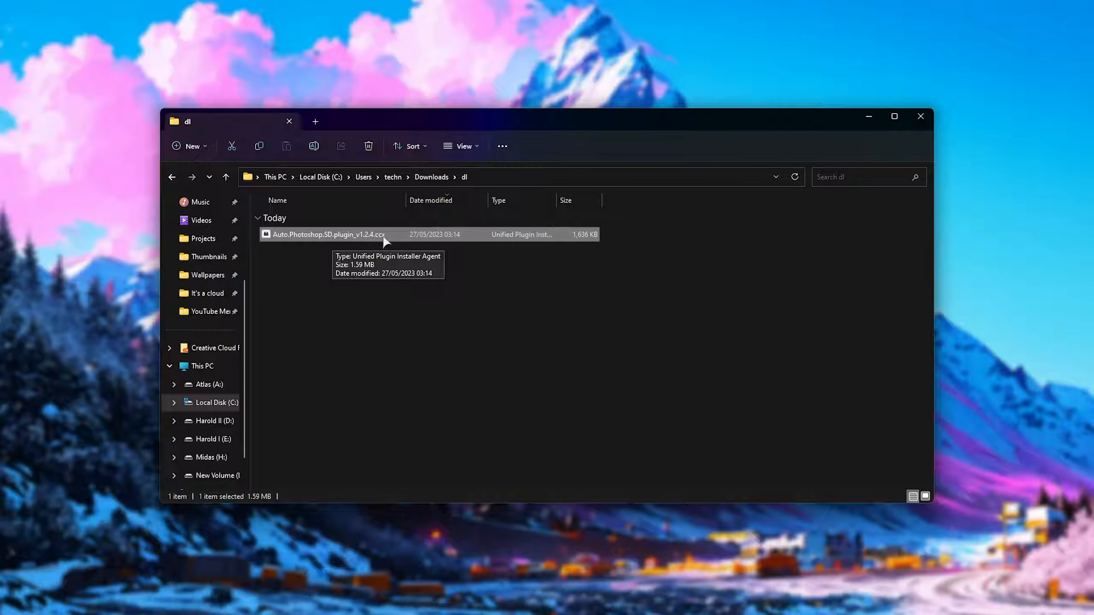
Install Auto.Photoshop.SD.plugin_v1.2.4.ccx through Creative Cloud, accepting the third-party plugin prompts, and close the download folder
double_click(383, 238)
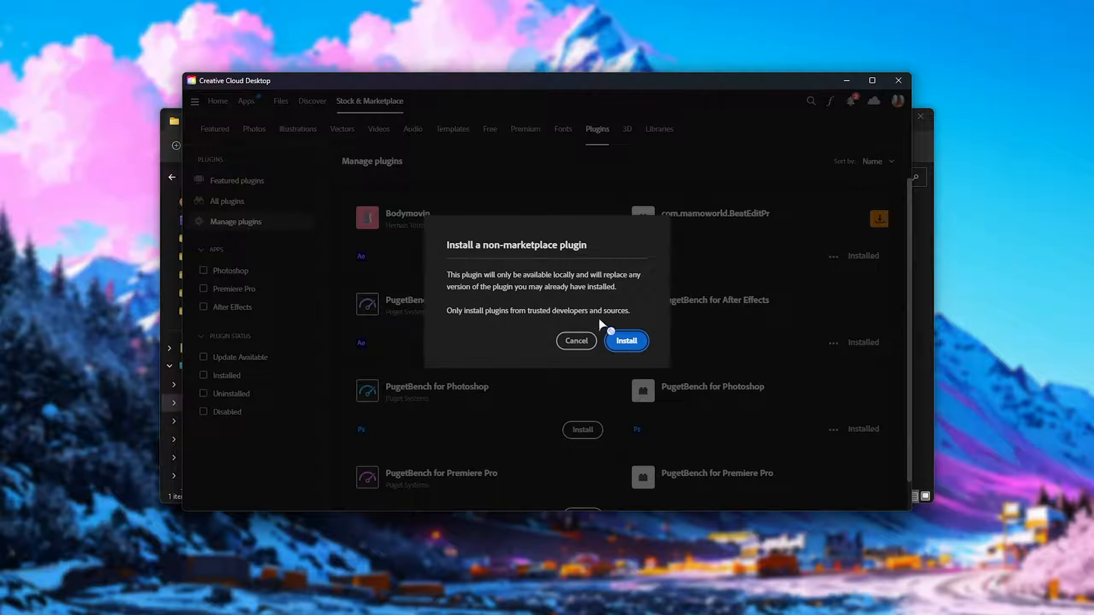
left_click(626, 341)
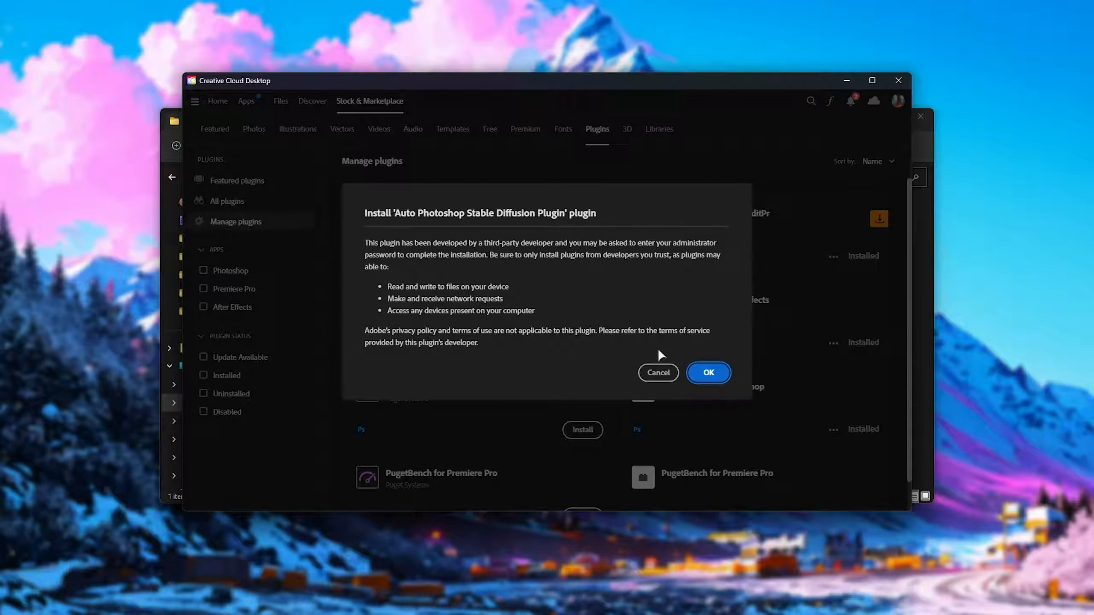
left_click(706, 372)
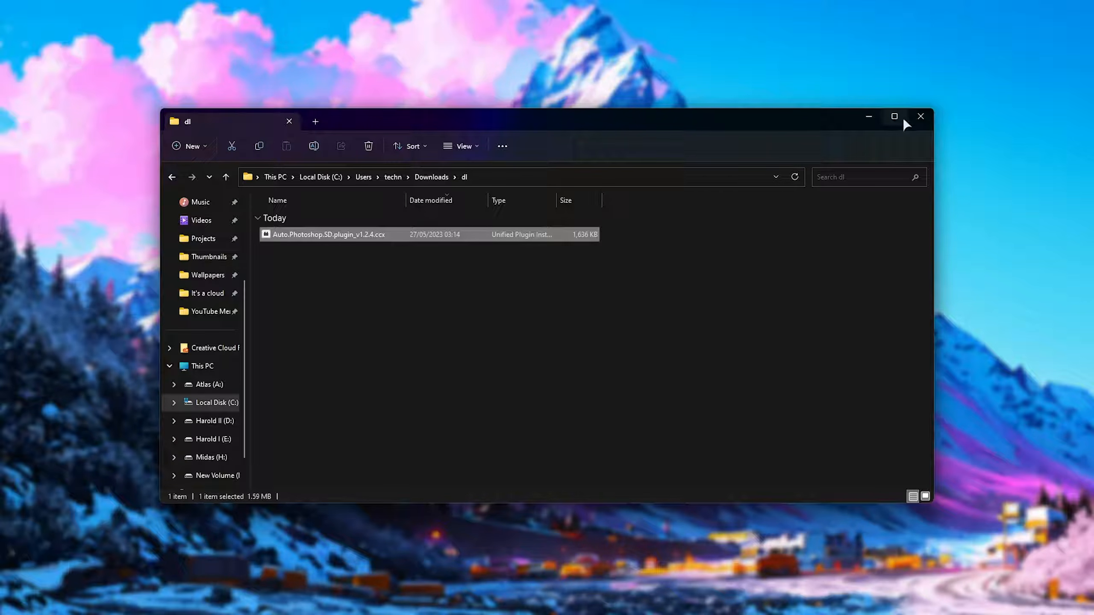
left_click(921, 116)
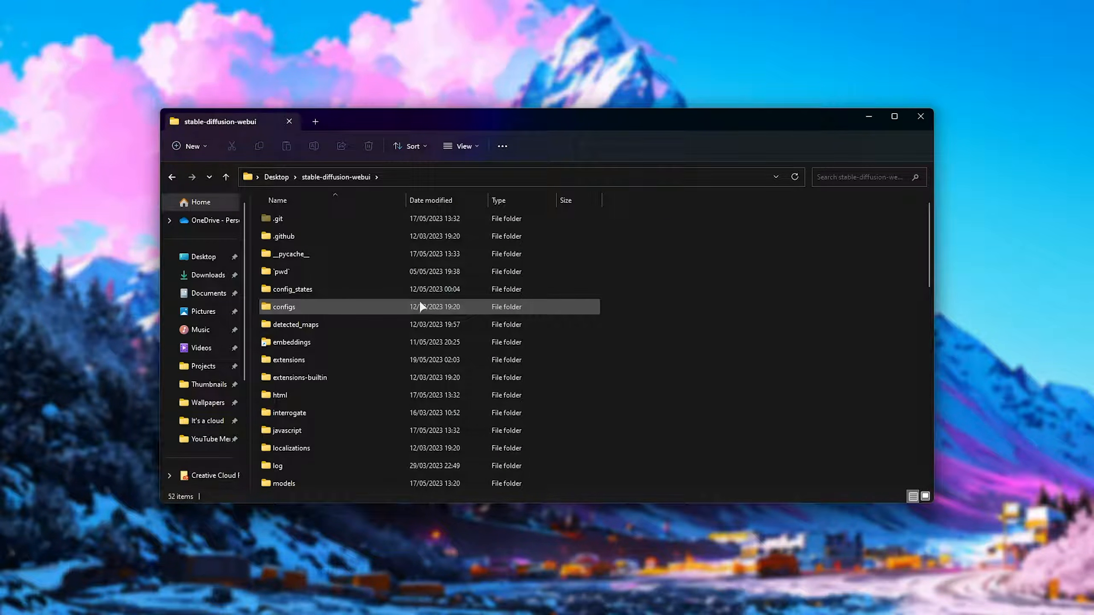
Edit webui-user.bat in the stable-diffusion-webui folder so that COMMANDLINE_ARGS is set to --api, and close the file
scroll(418, 307, "down", 12)
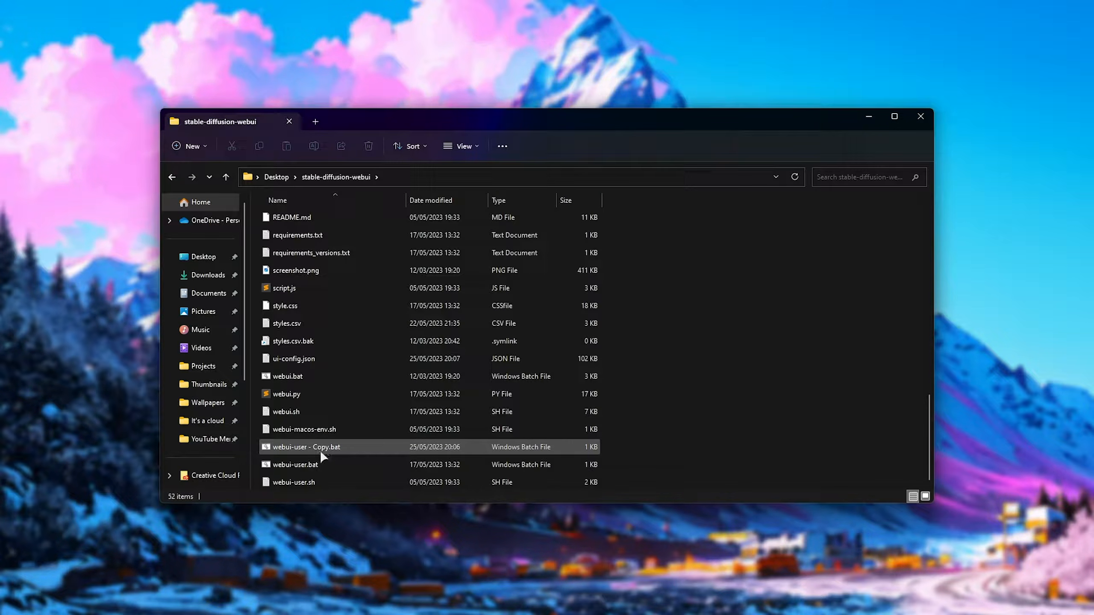
left_click(319, 466)
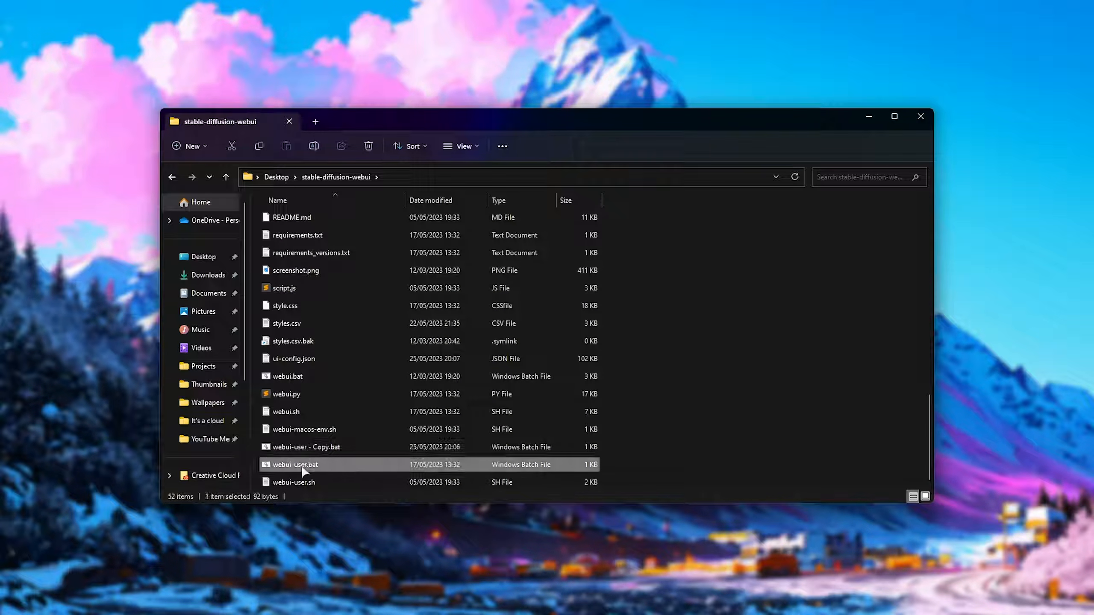
right_click(323, 464)
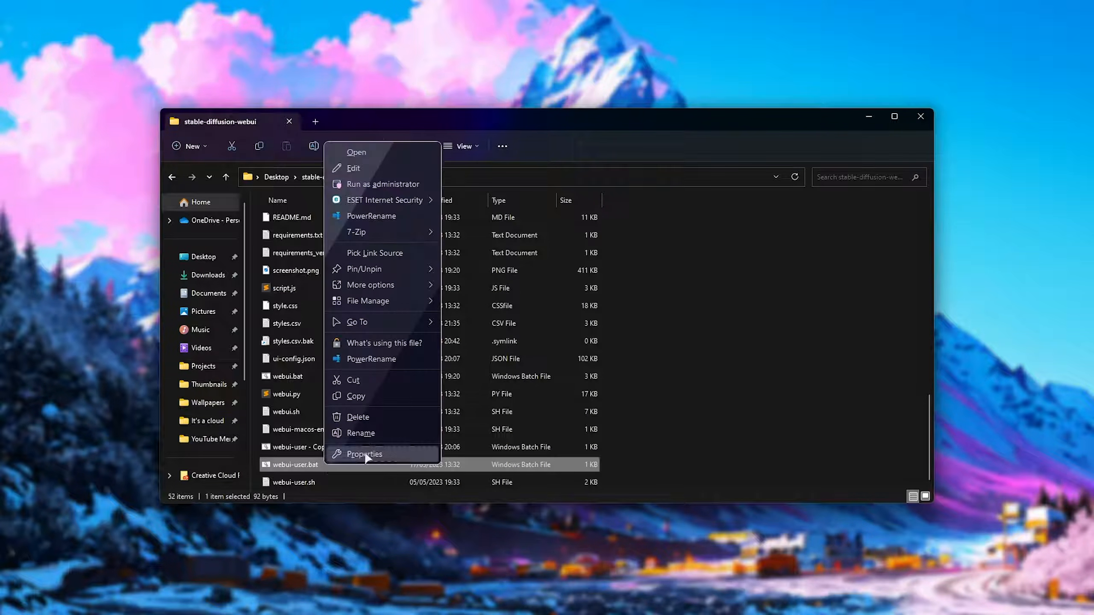
left_click(377, 168)
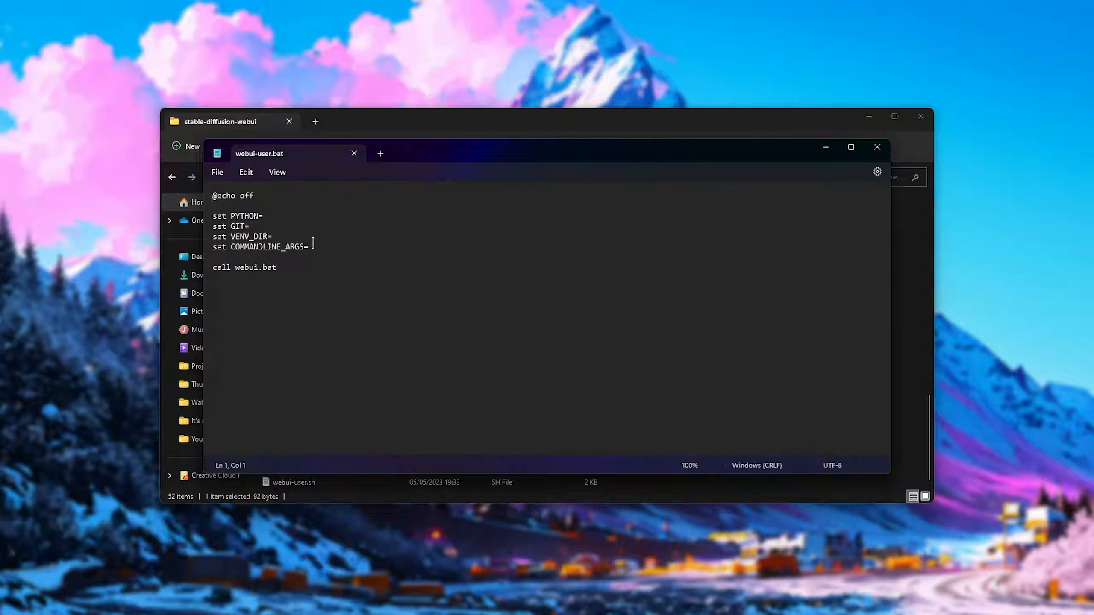
left_click(326, 247)
type("--api")
left_click_drag(307, 250, 213, 249)
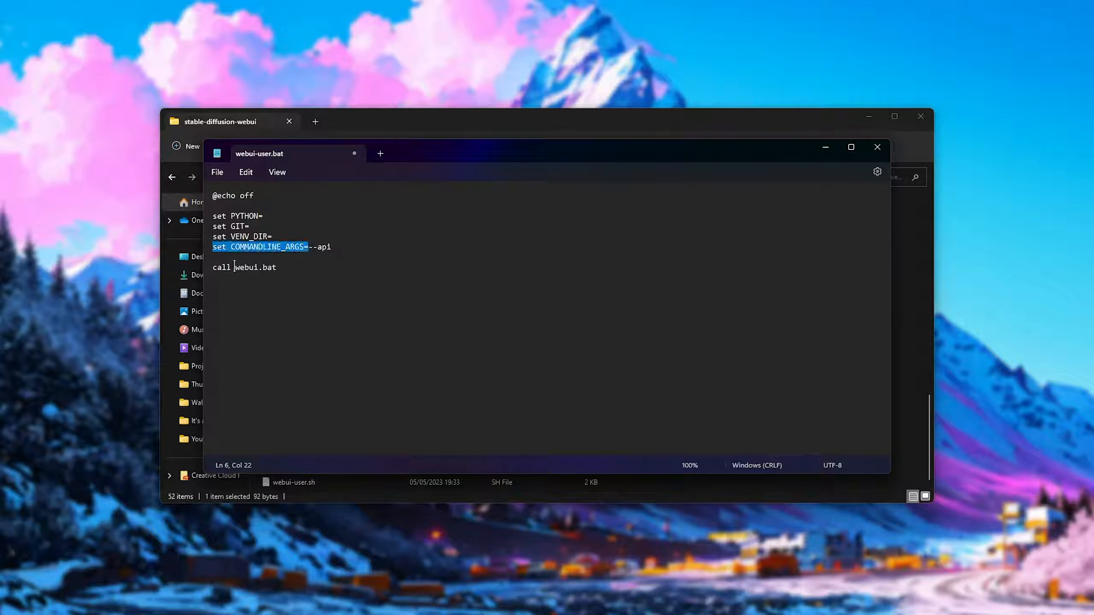
left_click(310, 249)
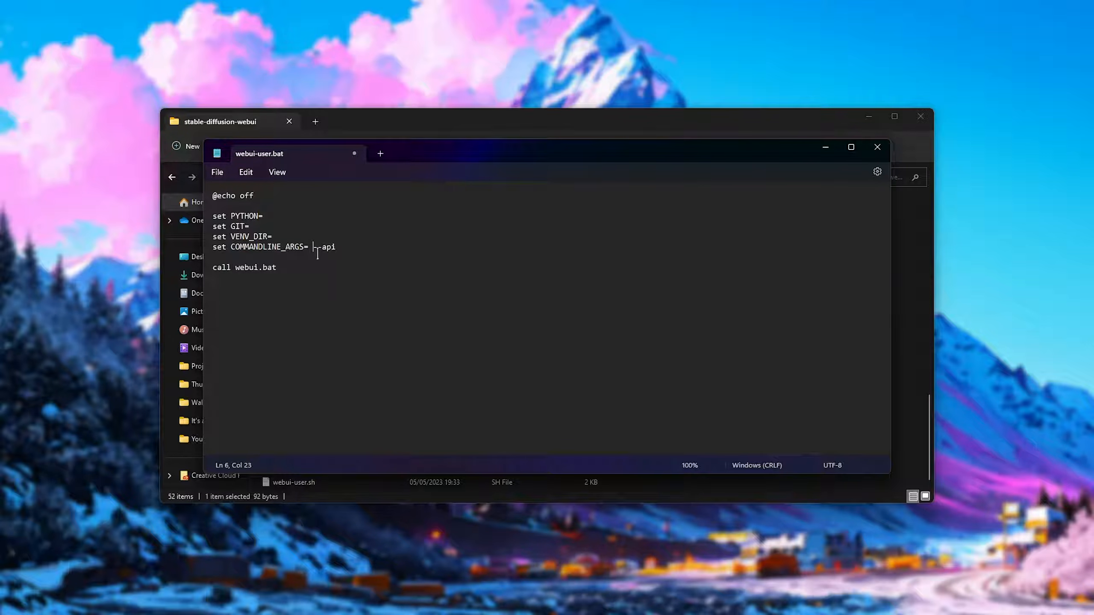
left_click_drag(310, 247, 342, 247)
key("ctrl+z")
left_click(877, 147)
Review the COMMANDLINE_ARGS line in webui-user - Copy.bat, close the file and launch the Stable Diffusion web UI
double_click(292, 447)
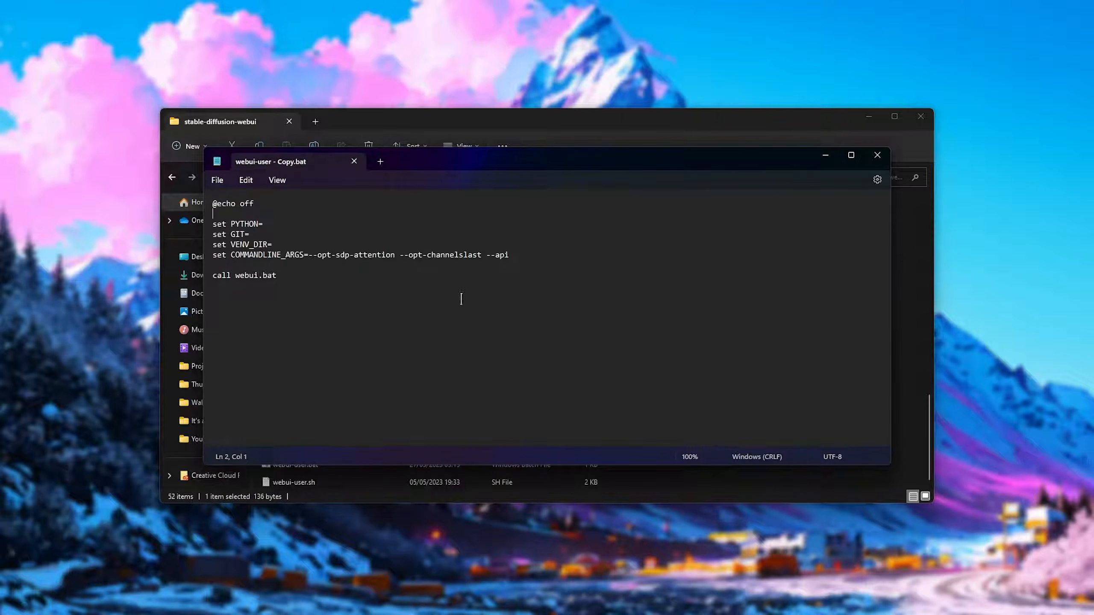
left_click_drag(310, 255, 485, 254)
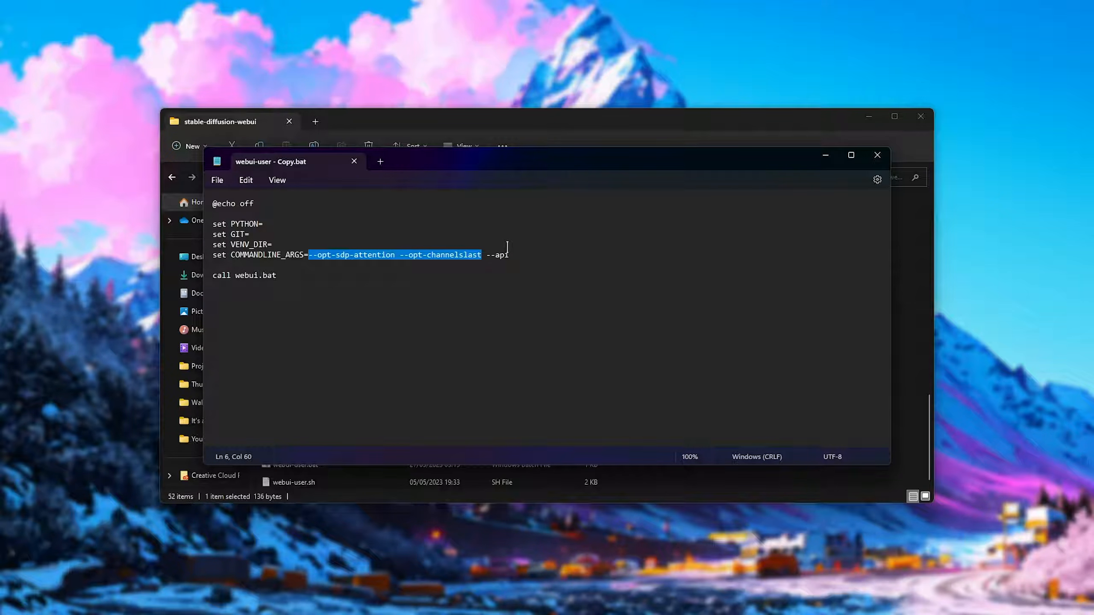
left_click_drag(508, 255, 482, 254)
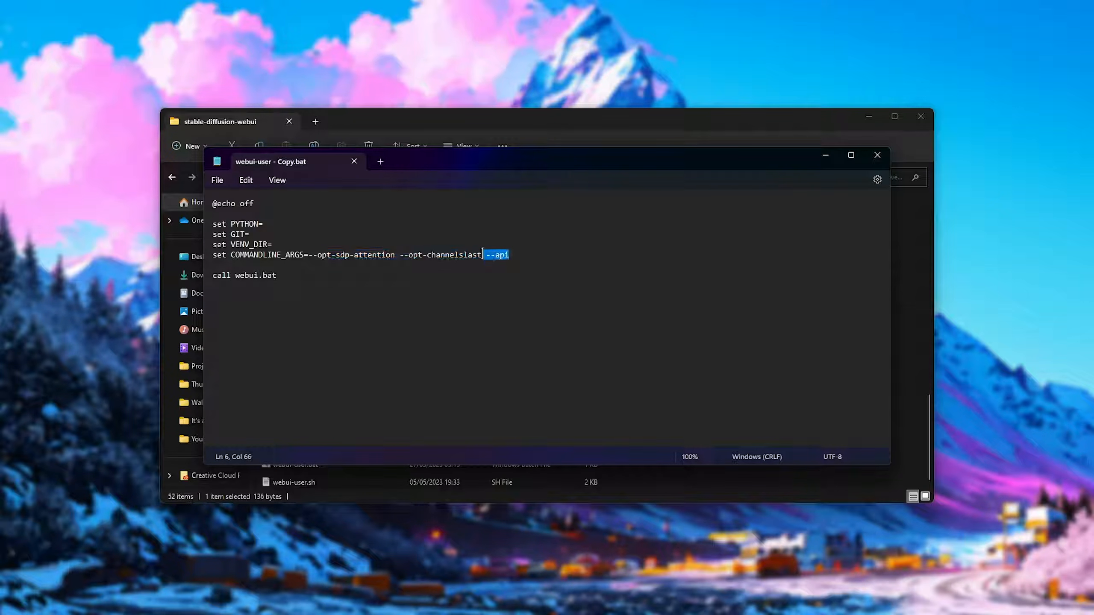
left_click(877, 155)
double_click(286, 432)
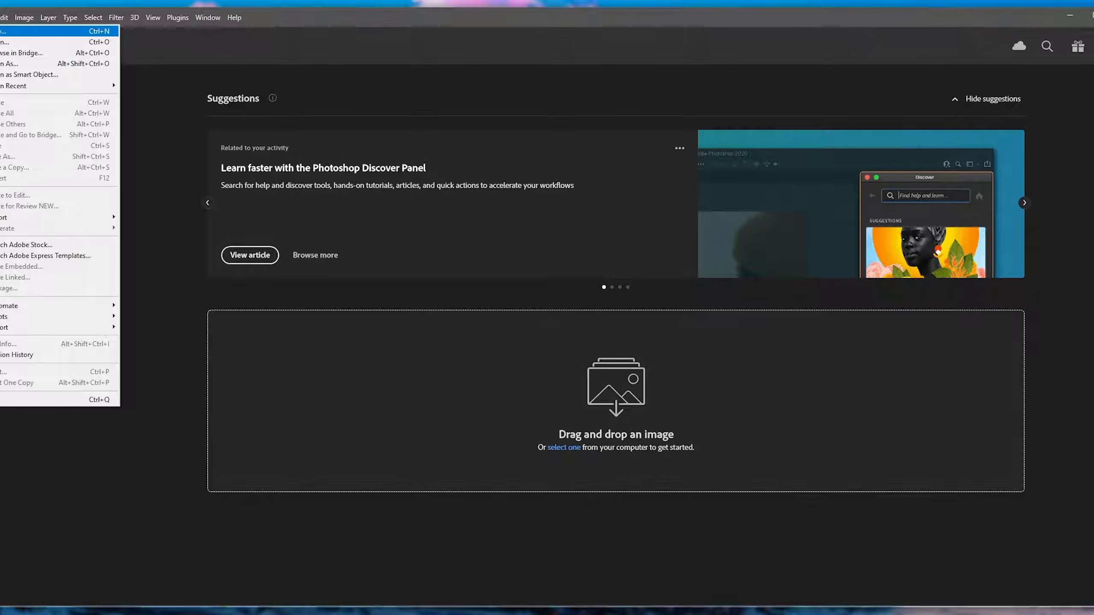
Create a new Photoshop document measuring 1024 x 1024 pixels
left_click(26, 30)
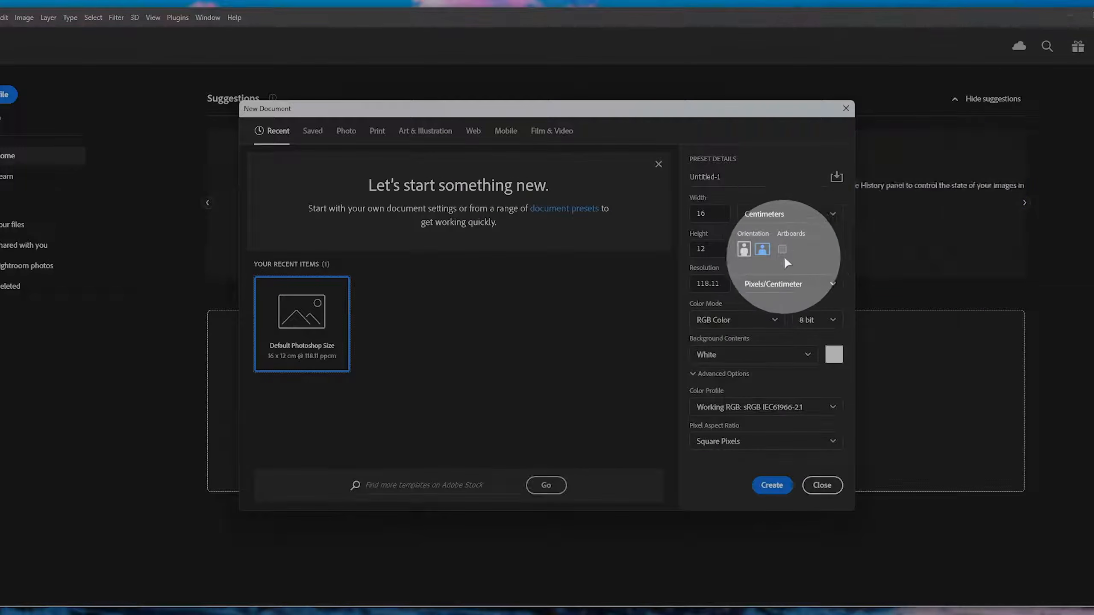
left_click(782, 215)
left_click(773, 235)
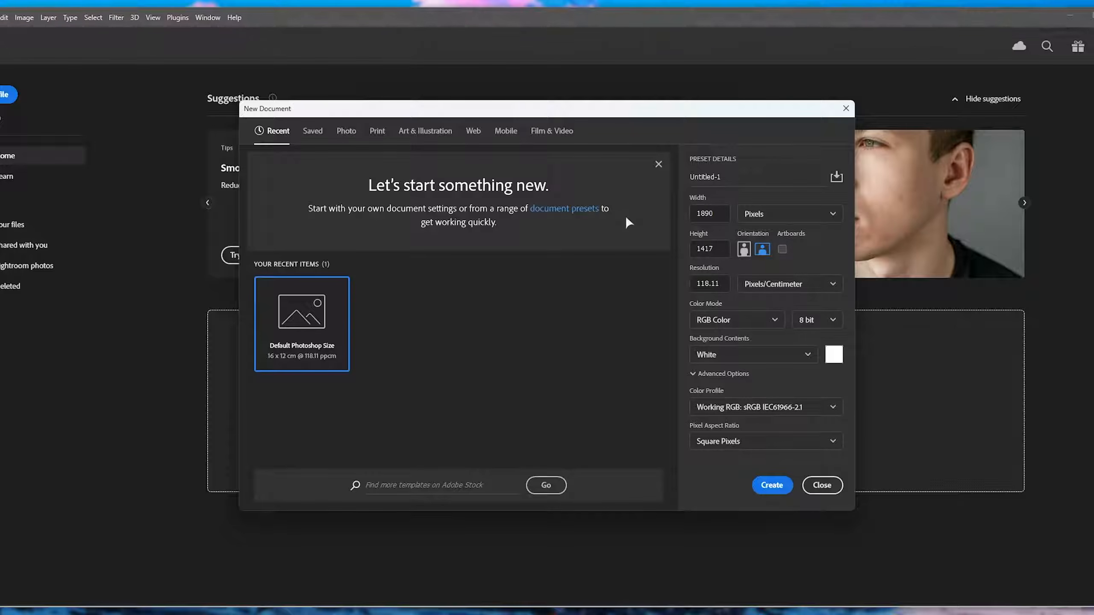
double_click(710, 213)
type("1024")
key("Tab")
type("1024")
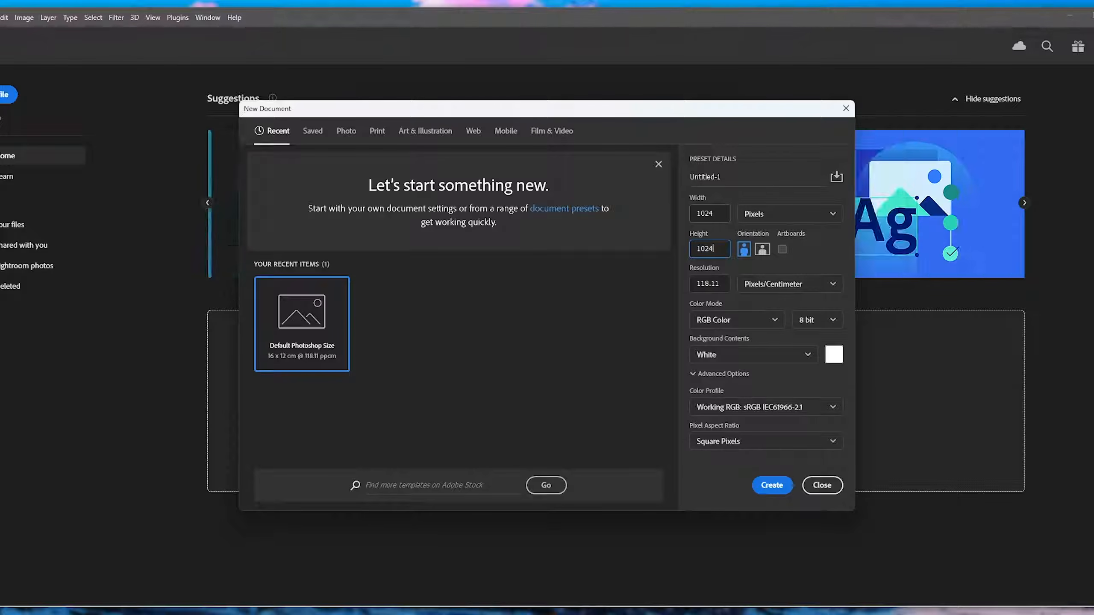
key("Return")
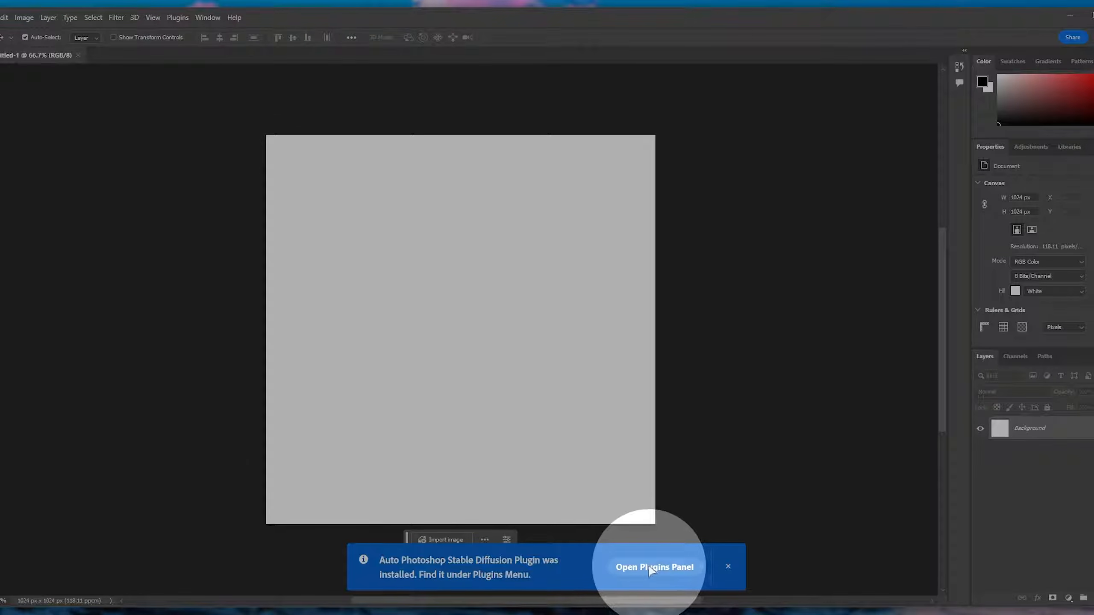
Open the Auto Photoshop Stable Diffusion plugin and check its activity in the web UI's command console
left_click(648, 567)
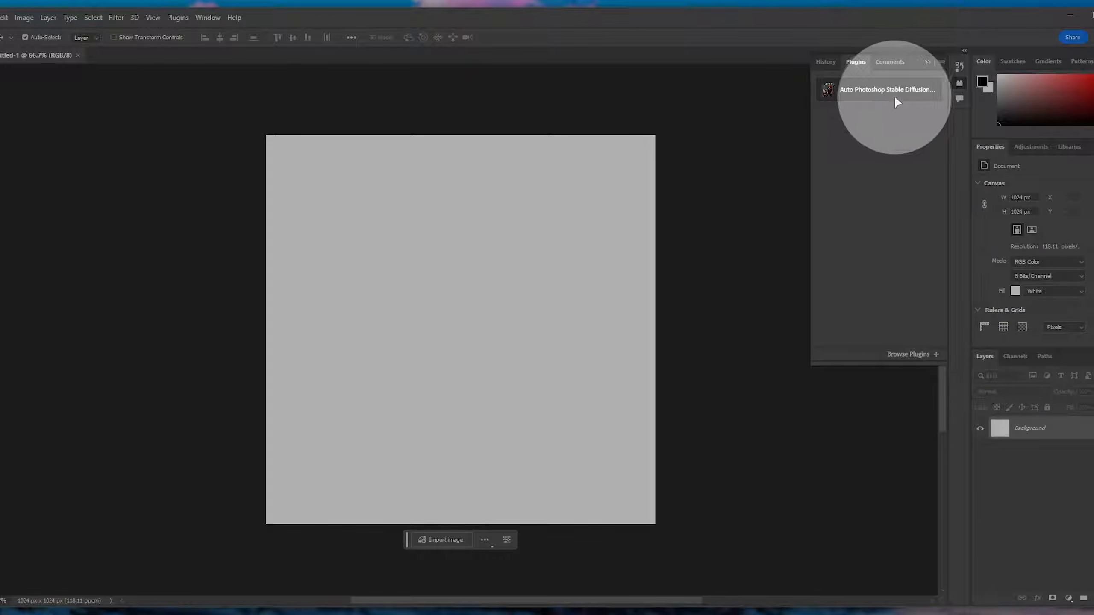
left_click(873, 95)
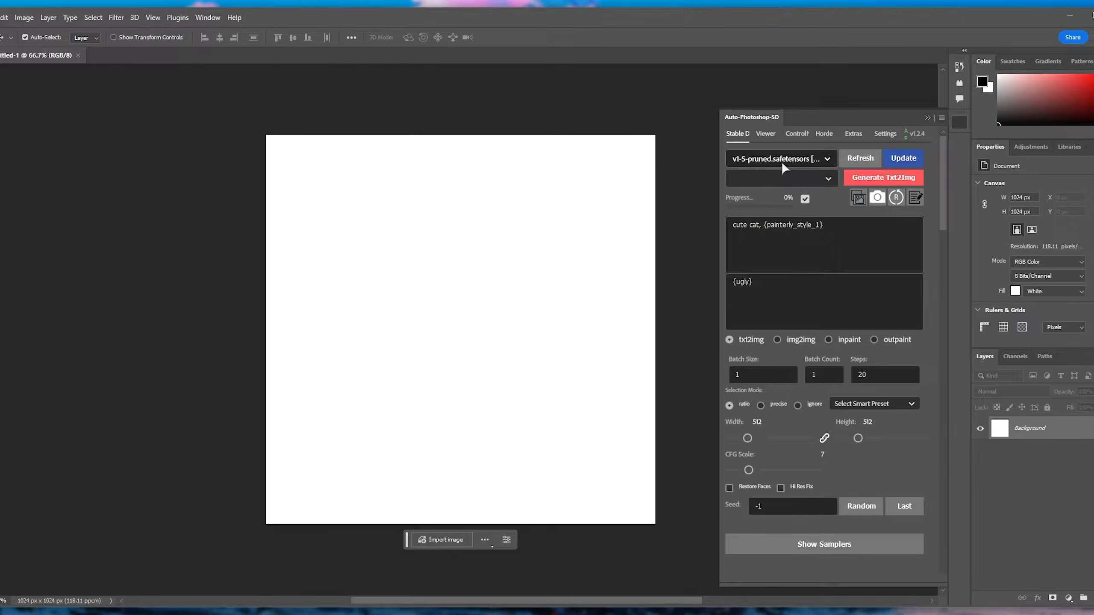
key("alt+Tab")
left_click_drag(417, 102, 424, 105)
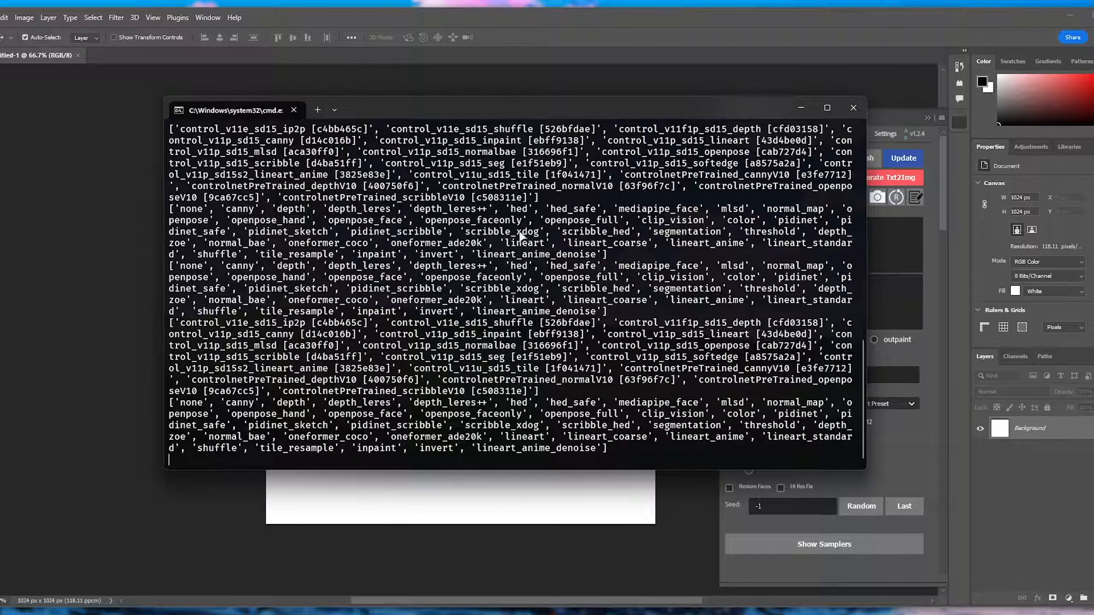
Switch the plugin's model to realisticVisionV20_v20 and check the weights loading in the command console
key("alt+Tab")
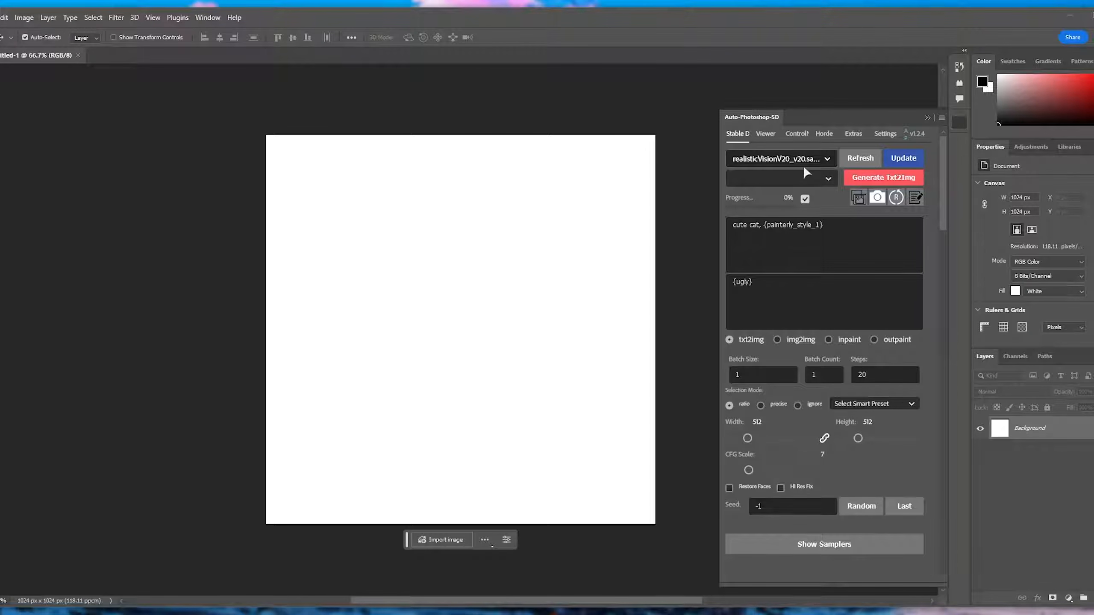
key("alt+Tab")
left_click_drag(540, 103, 502, 98)
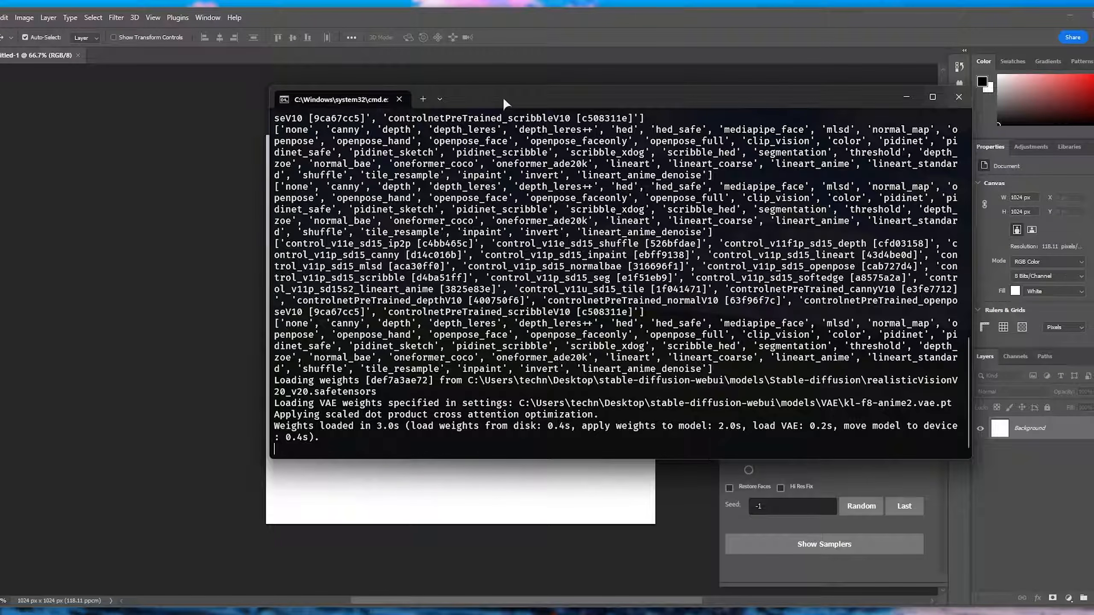
key("alt+Tab")
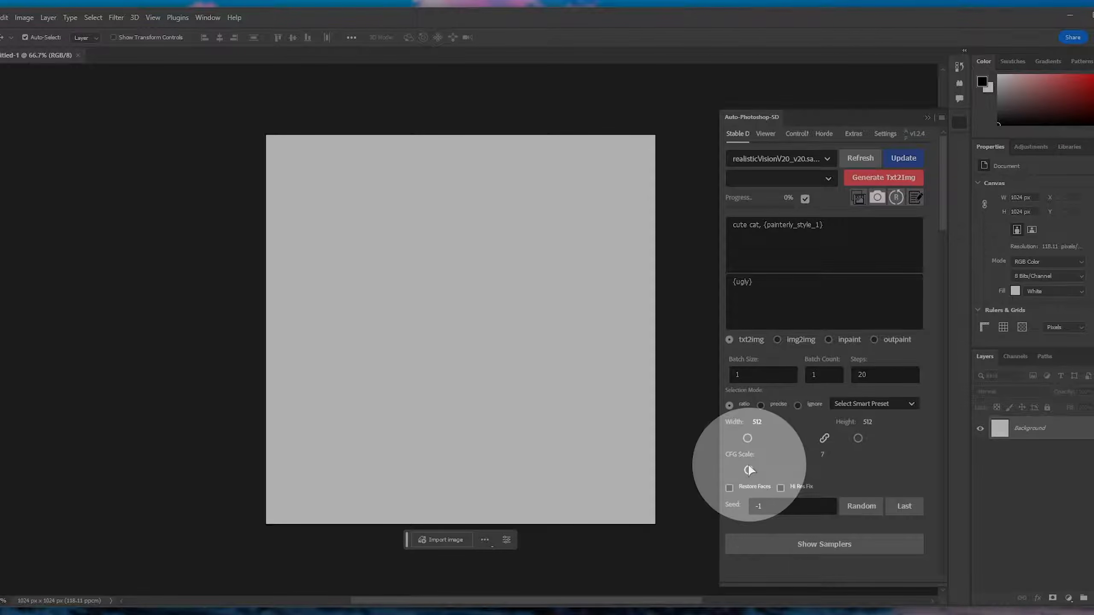
Try to generate a txt2img image from the default cute cat prompt and accept the offered Rectangular Marquee tool
mouse_move(941, 171)
left_mouse_down()
mouse_move(943, 288)
mouse_move(932, 147)
left_mouse_up()
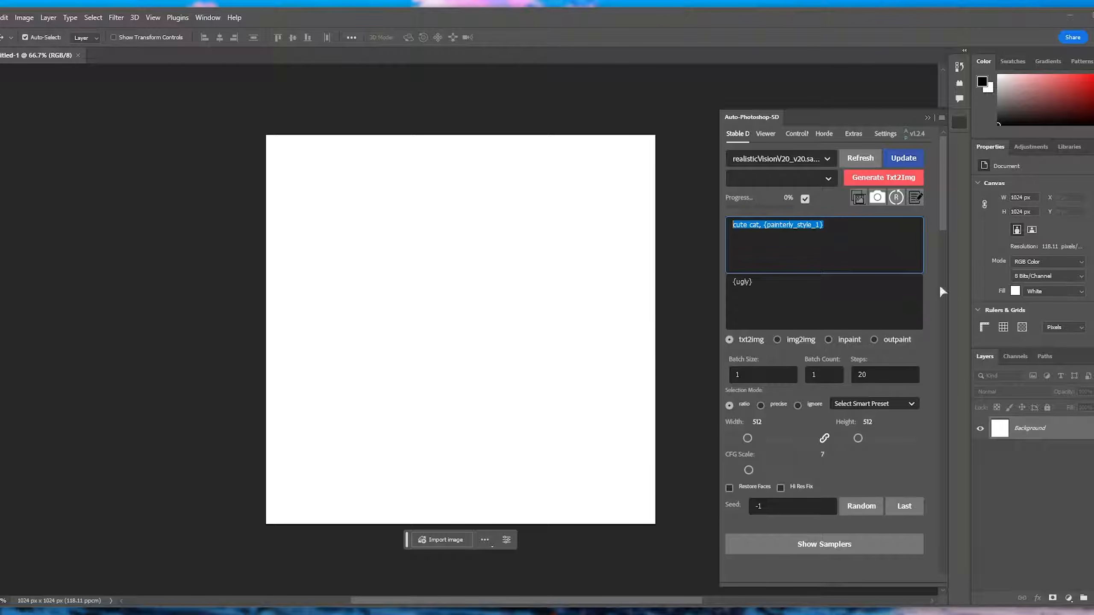
left_click(883, 183)
left_click(522, 236)
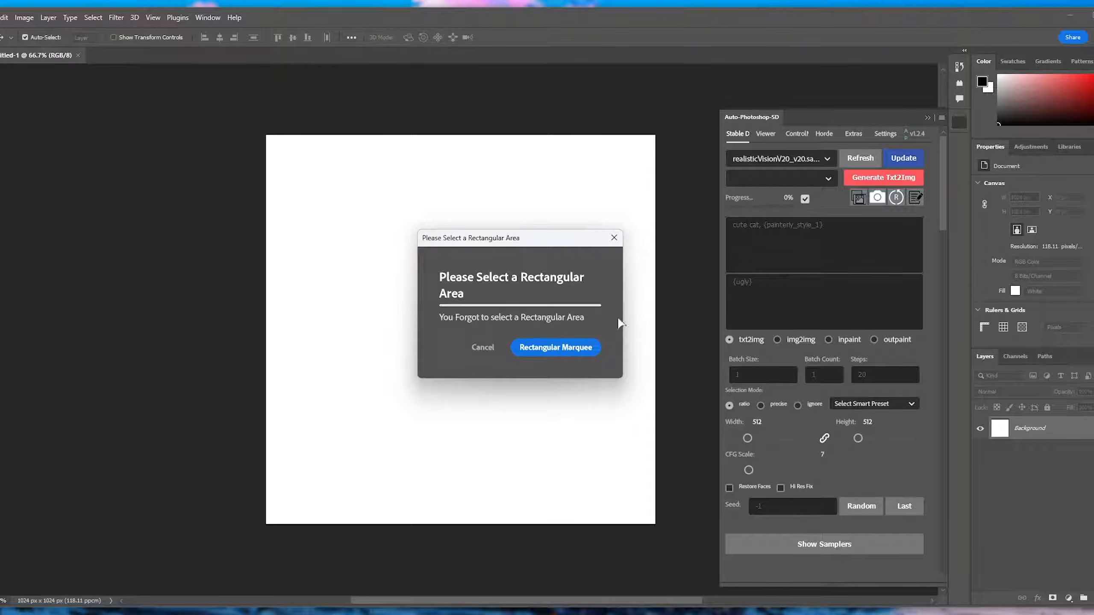
left_click(549, 350)
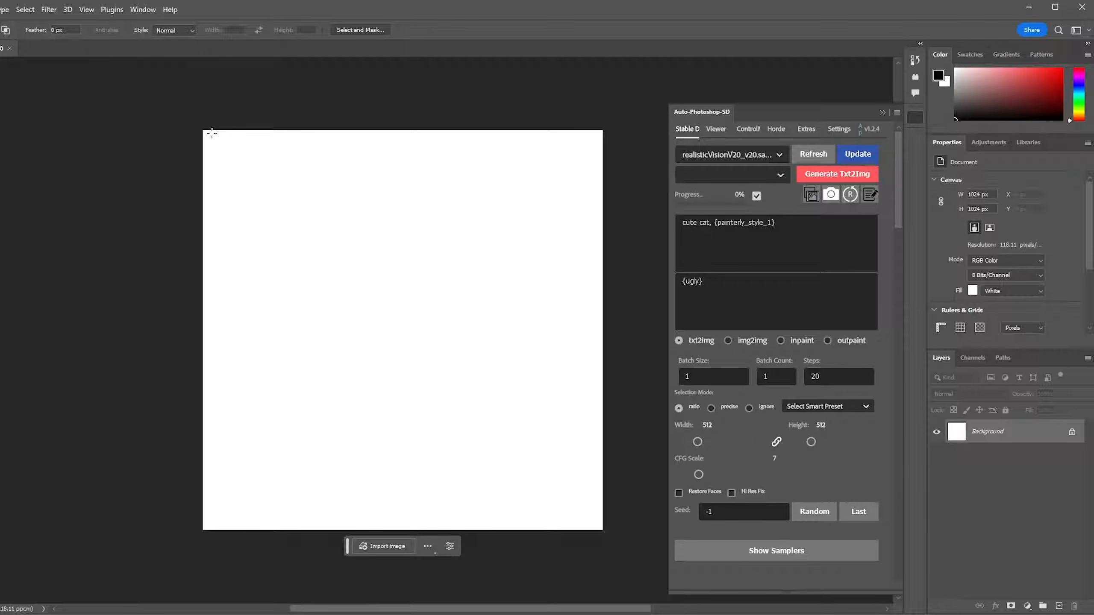
left_click_drag(269, 215, 478, 403)
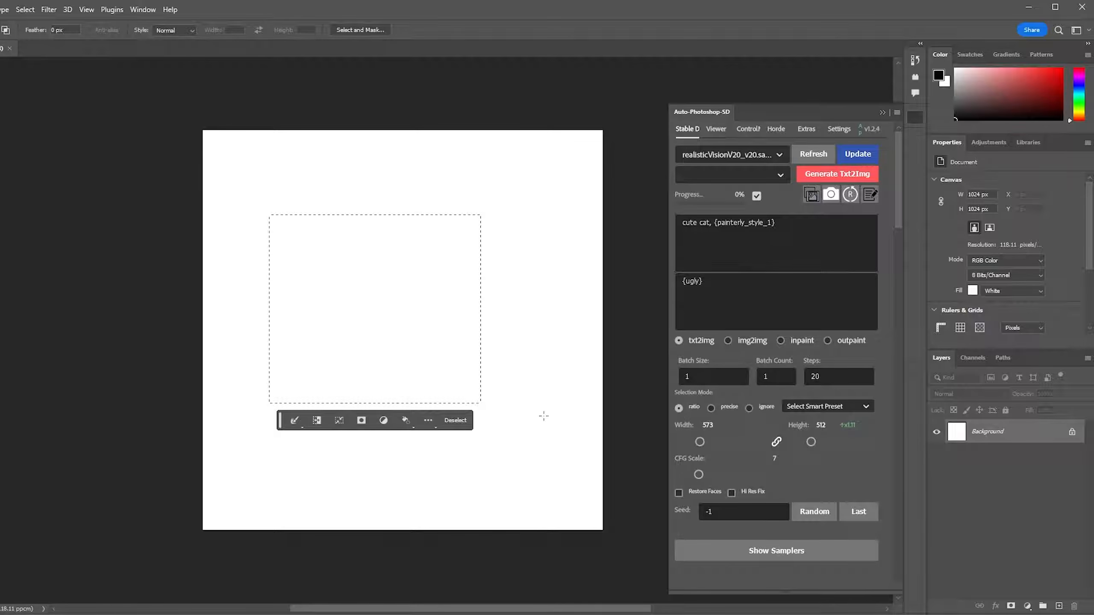
left_click(533, 399)
key("ctrl+a")
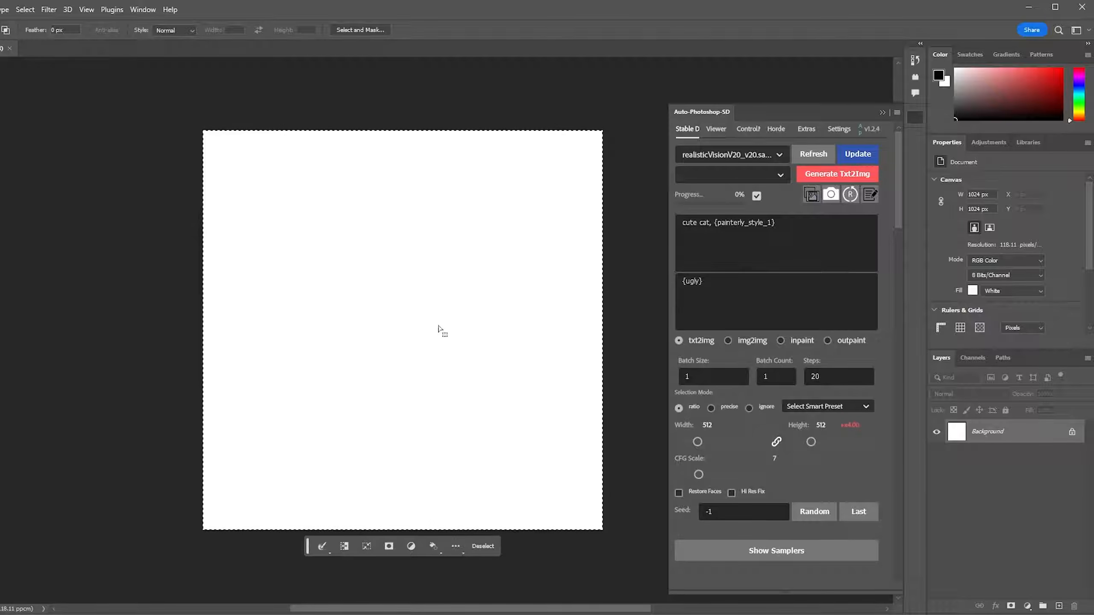
Try to generate a txt2img image inside a square selection near the middle of the canvas
left_click_drag(323, 244, 482, 403)
left_click(753, 249)
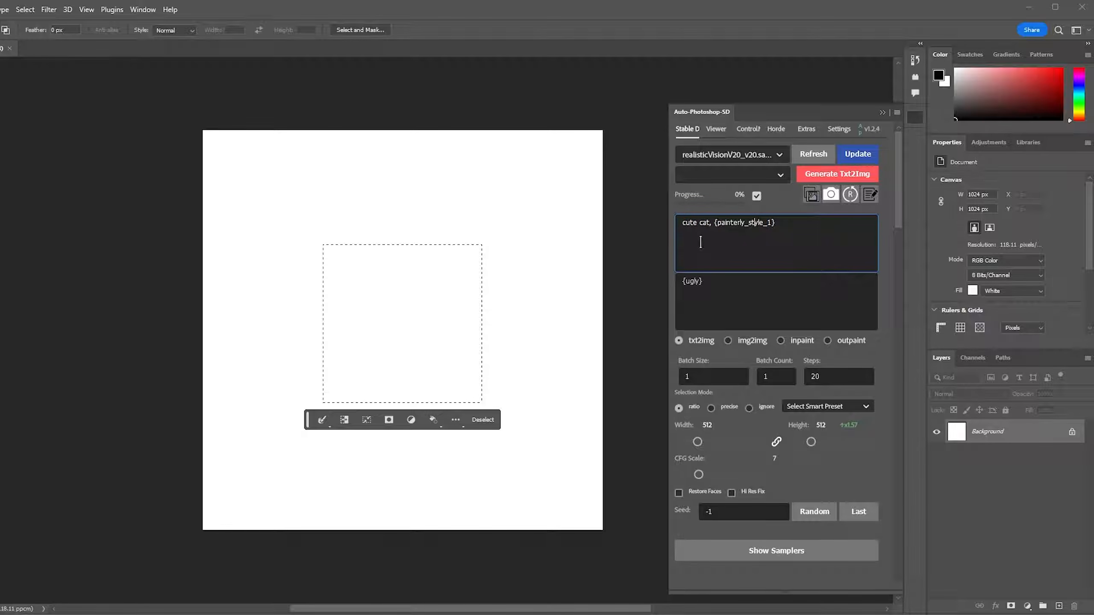
key("ctrl+a")
left_click(837, 174)
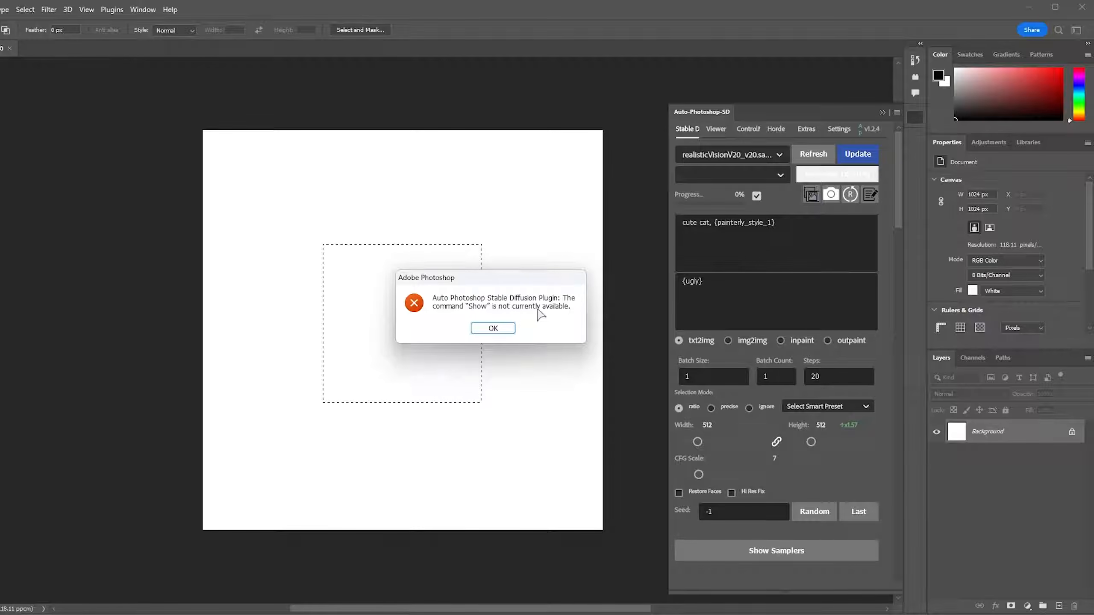
left_click(493, 327)
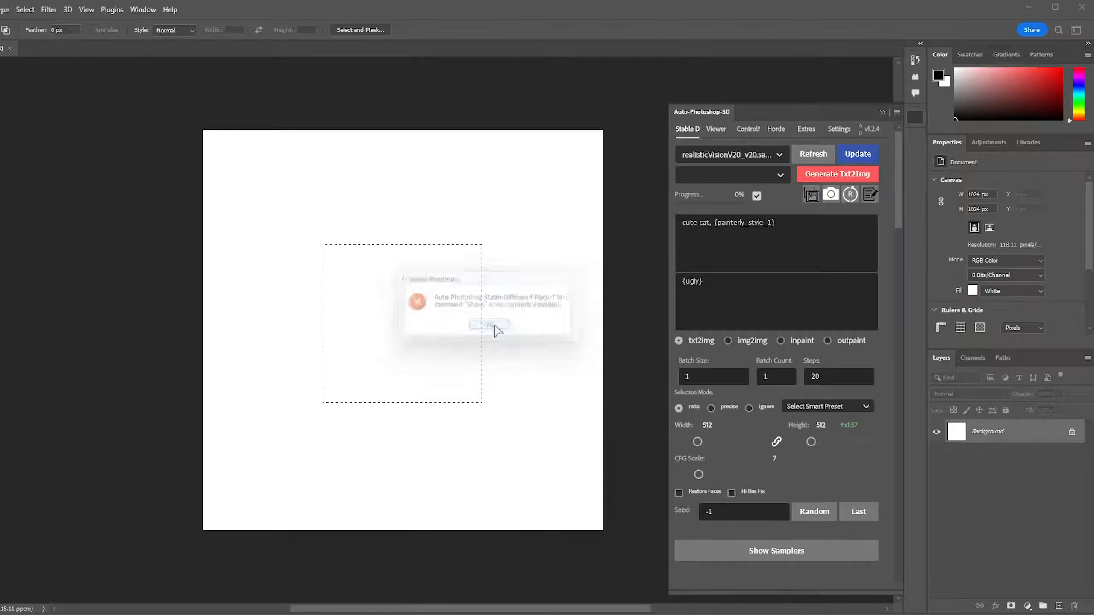
Switch to the Stable Diffusion web UI, set Multi ControlNet's max models amount to 3 and apply the settings
left_click(748, 129)
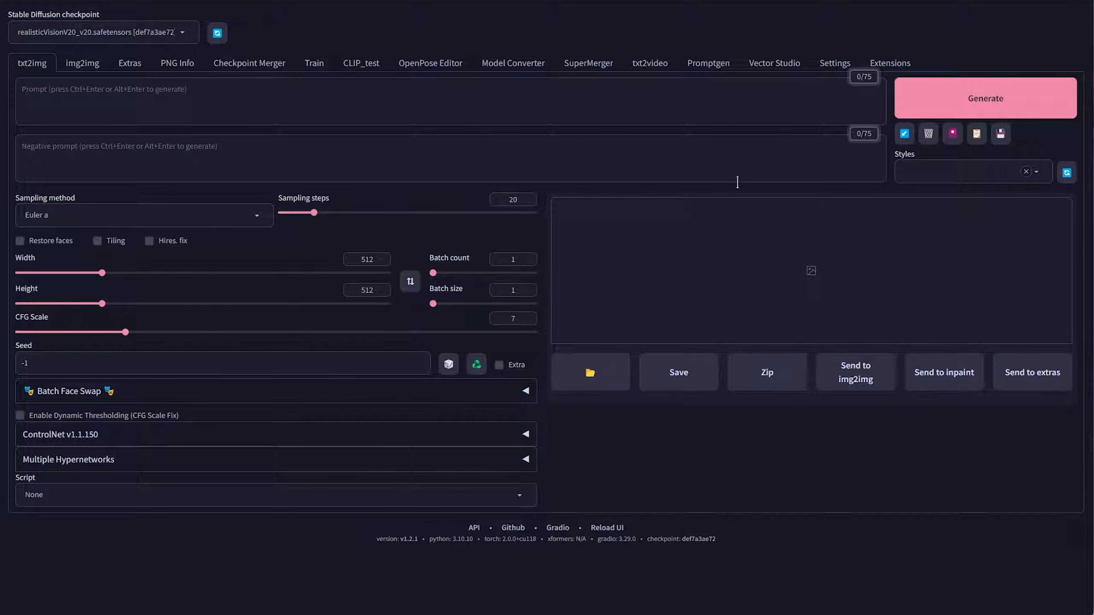
left_click(828, 68)
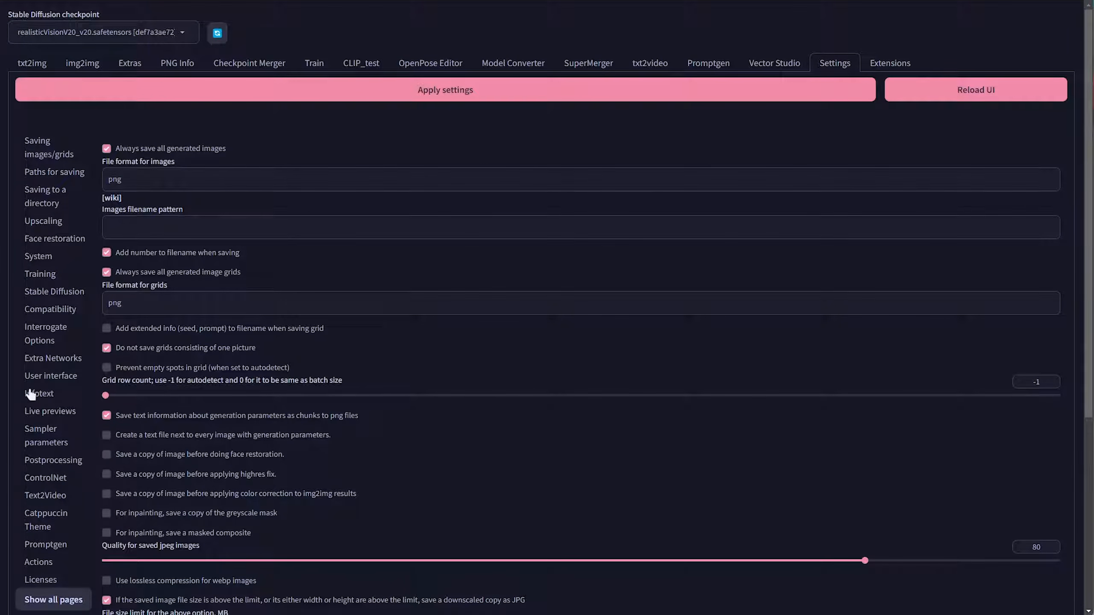
left_click(49, 477)
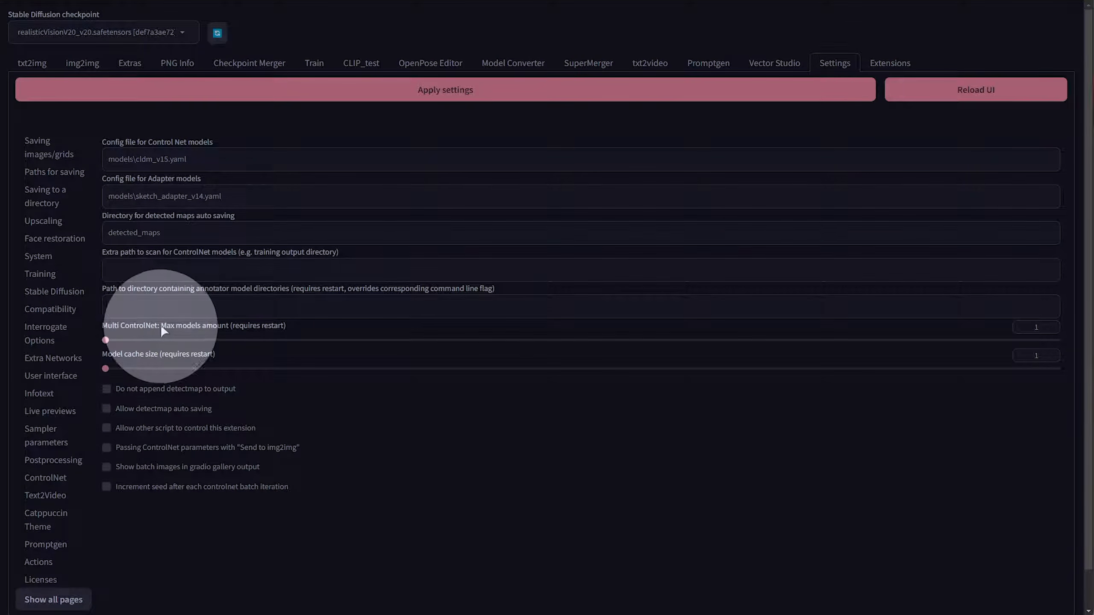
double_click(1022, 331)
type("3")
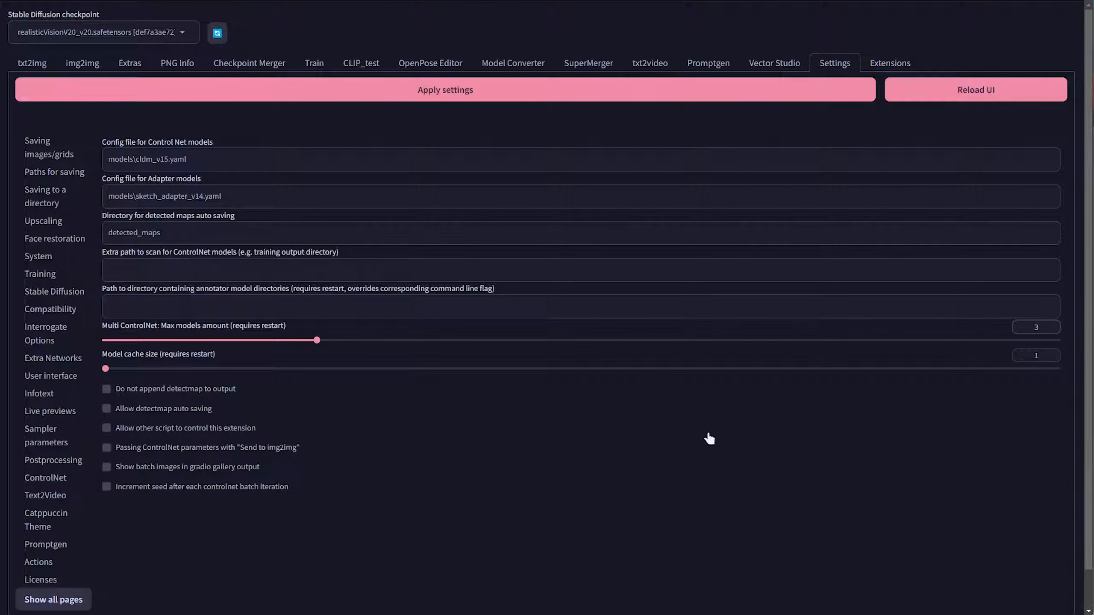
left_click(533, 89)
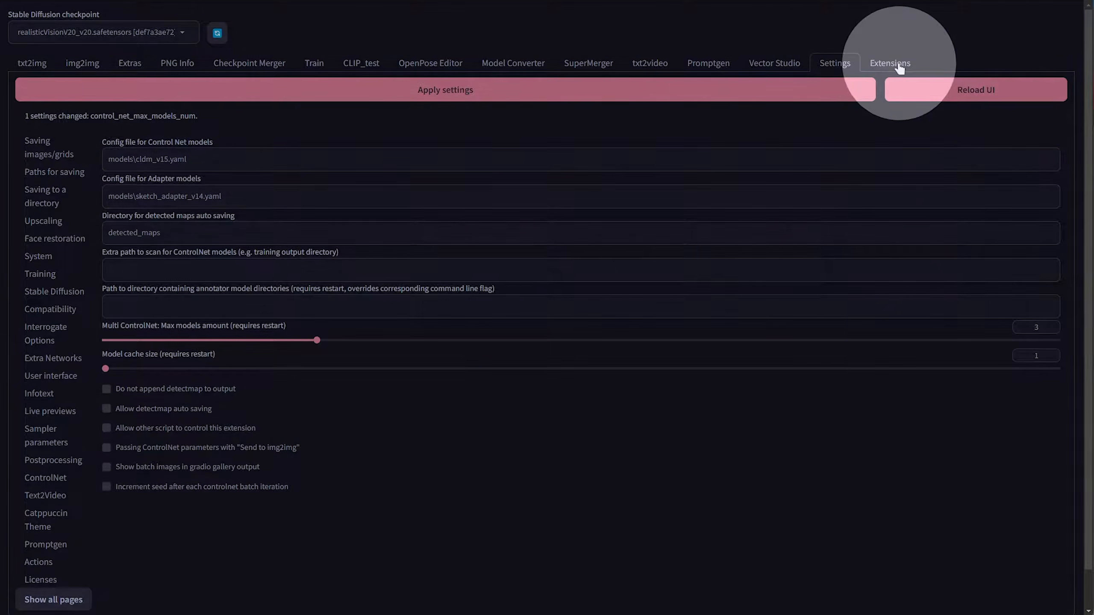
Check the installed web UI extensions for sd-webui-controlnet and search the available extensions for controlnet
left_click(897, 68)
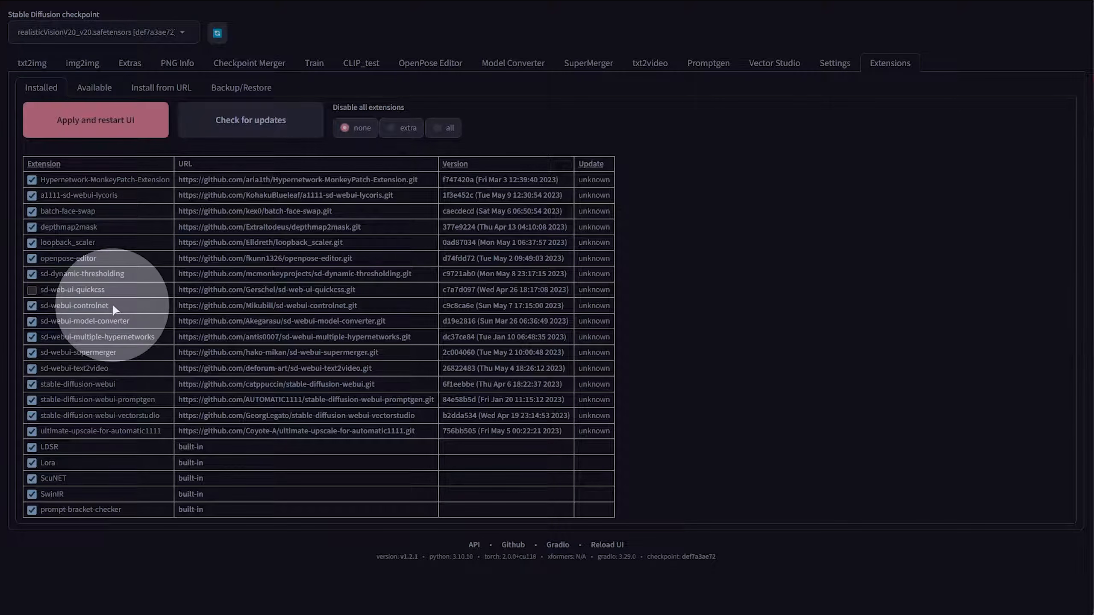
left_click(108, 89)
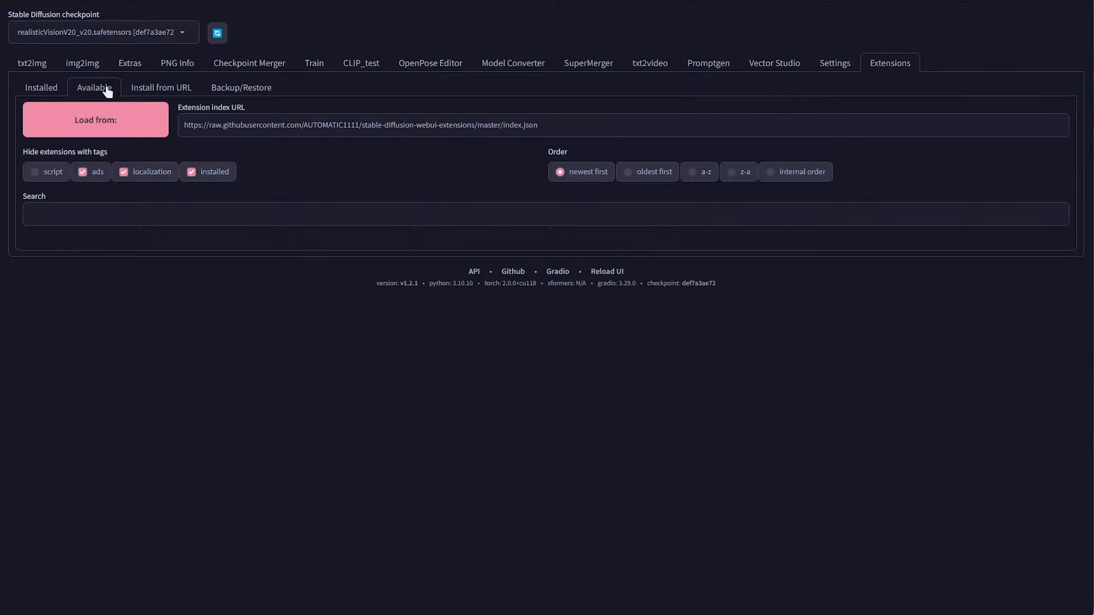
left_click(88, 127)
left_click(87, 236)
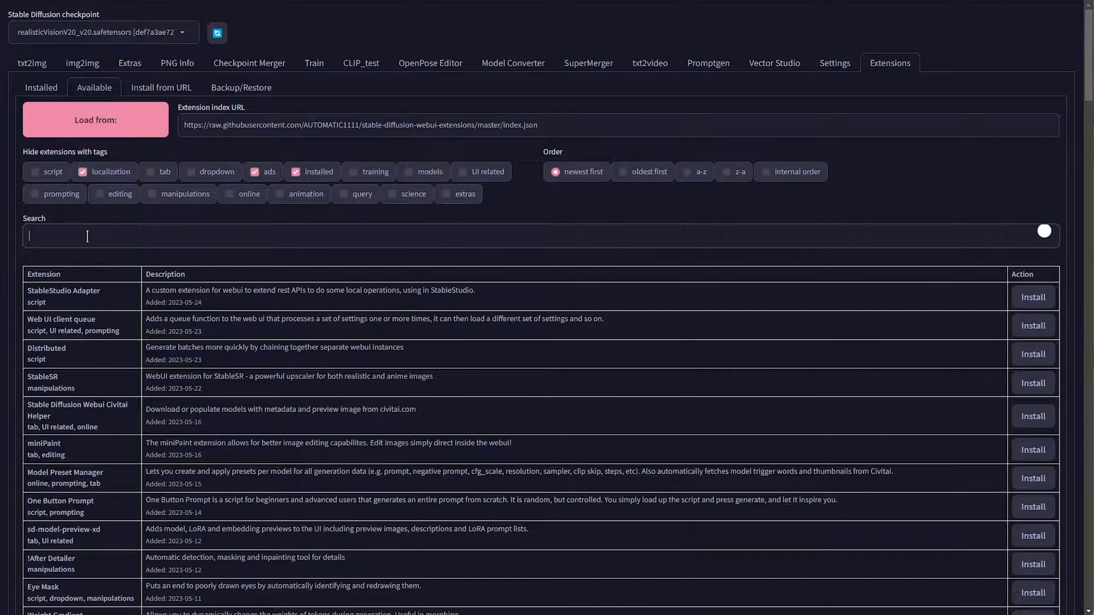
type("controlnet")
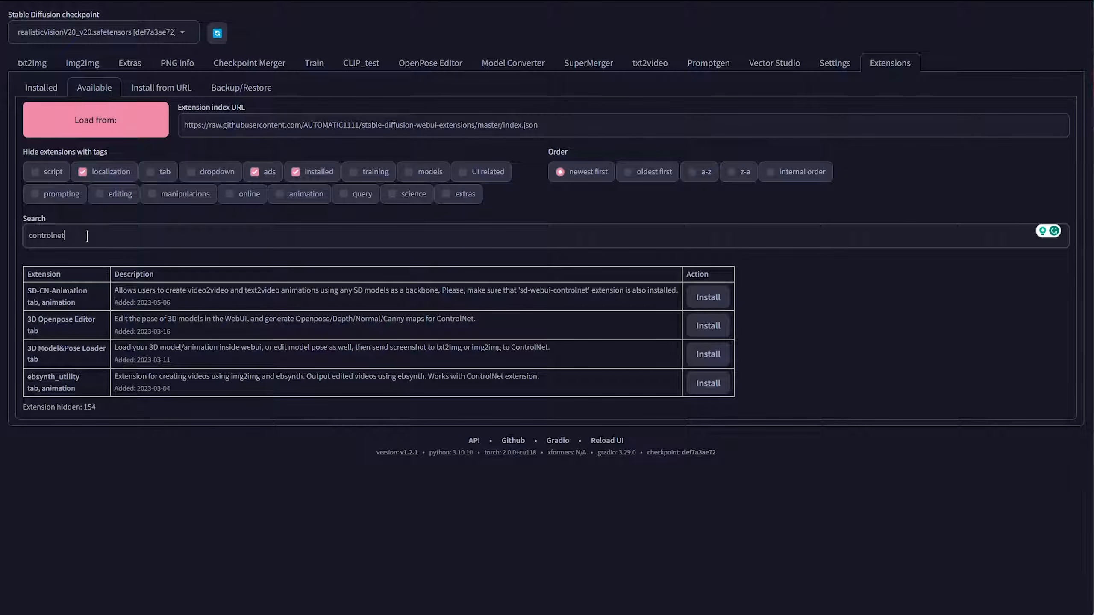
Review the installed extensions list and the Multi ControlNet max models amount in the ControlNet settings
left_click(52, 88)
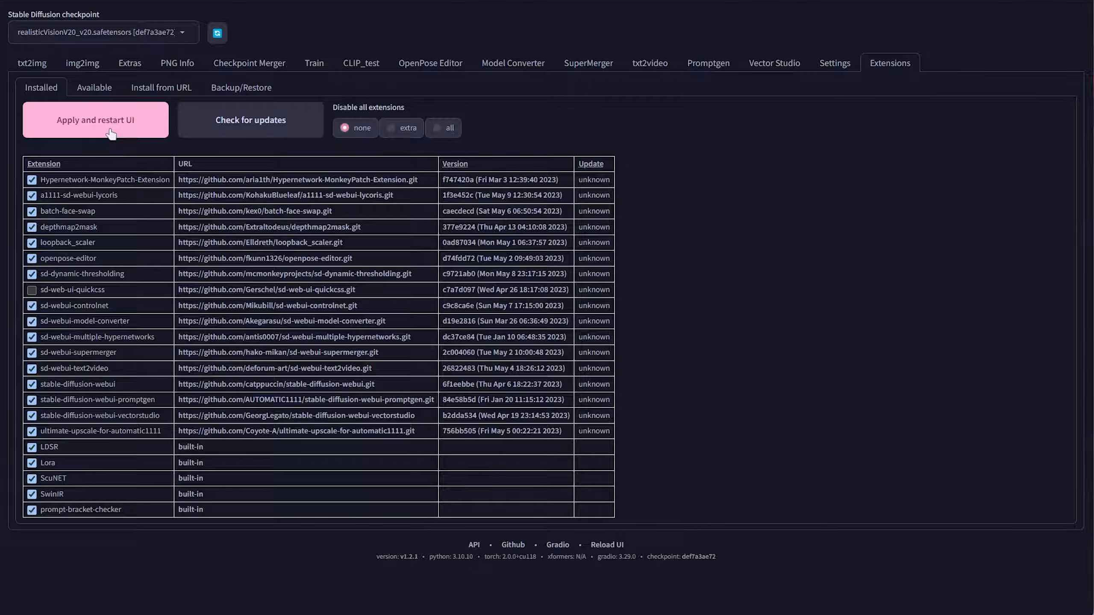
left_click(833, 65)
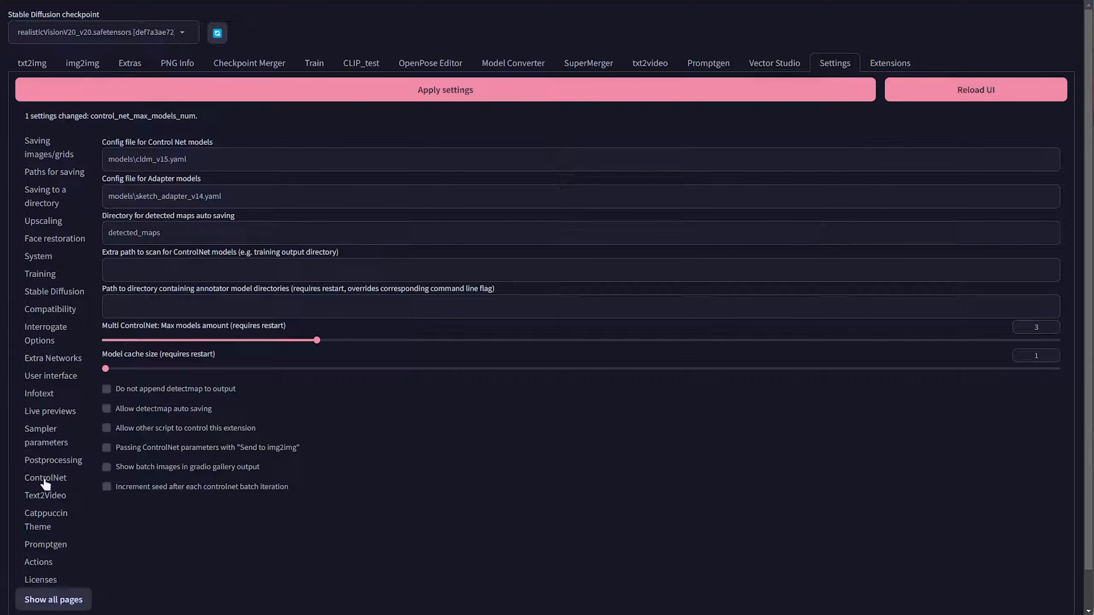
left_click_drag(112, 327, 166, 330)
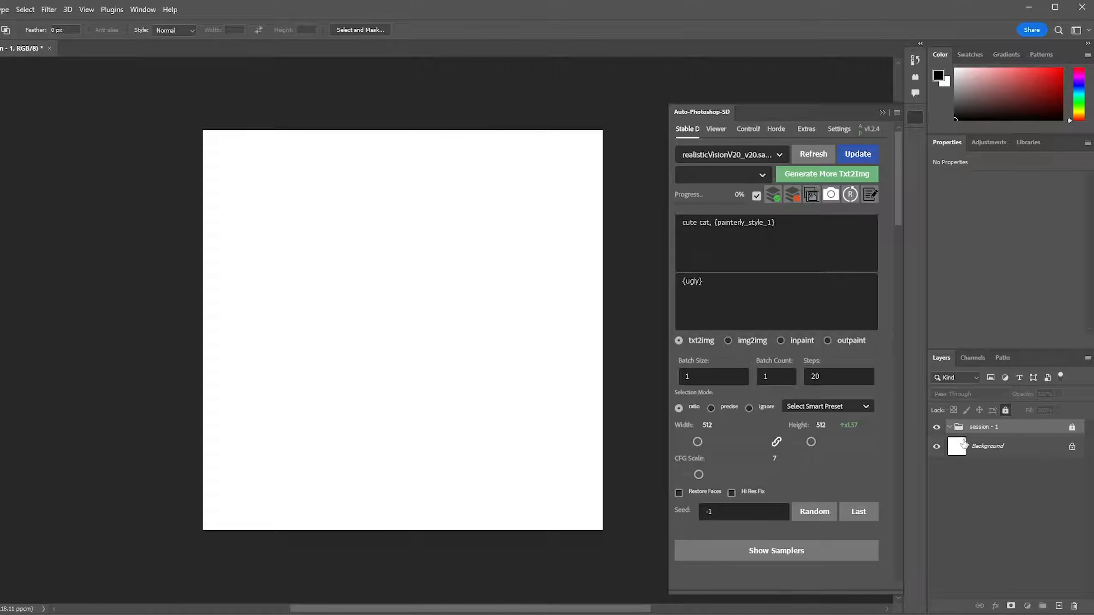
Switch to Photoshop and generate a txt2img cute cat image above the Background layer in a selection of about 421 x 421 px
left_click(964, 446)
left_click_drag(321, 212, 485, 388)
left_click(827, 173)
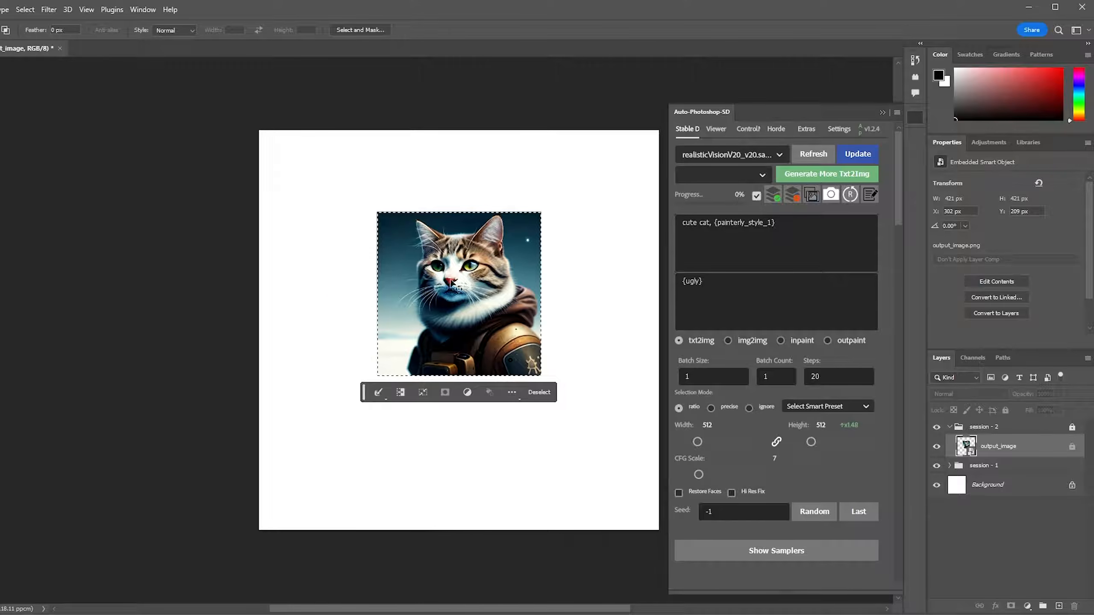
Select the blank area directly below the cat image and generate a txt2img image there
scroll(457, 288, "up", 5)
scroll(437, 279, "down", 2)
scroll(437, 279, "down", 2)
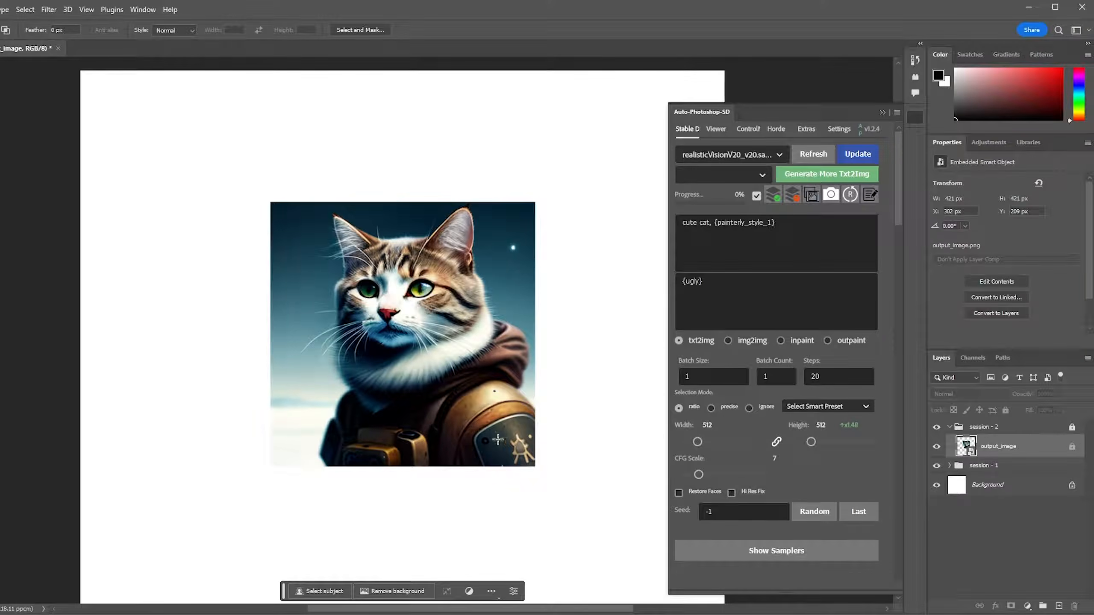
scroll(274, 400, "down", 3)
left_click_drag(274, 399, 535, 529)
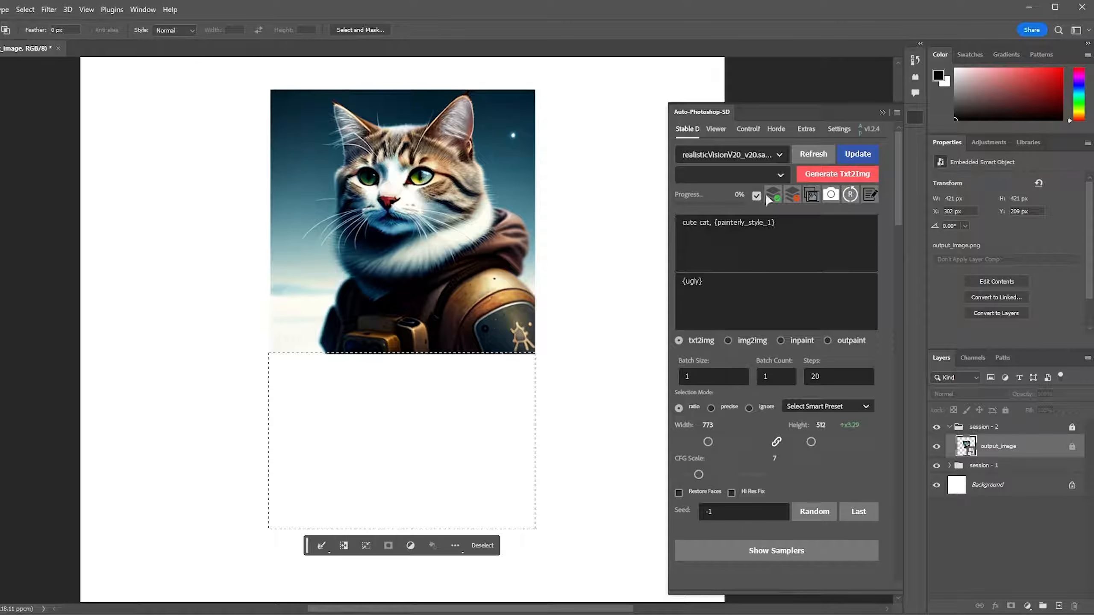
left_click(832, 179)
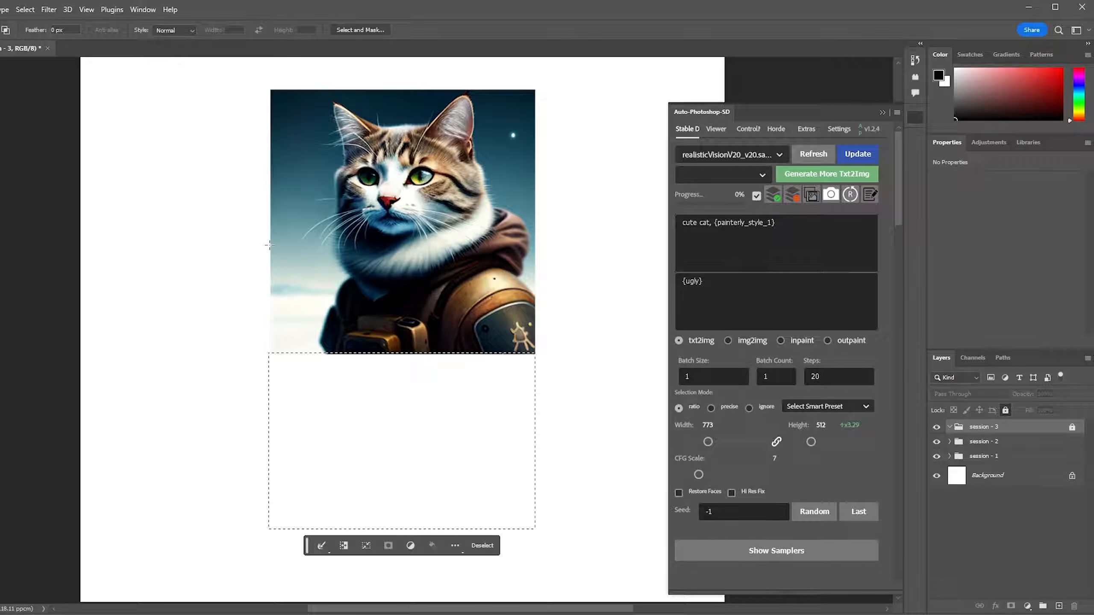
Select about 554 x 429 px across the cat's lower half and the blank canvas below, and generate an outpaint there
left_click_drag(235, 246, 583, 514)
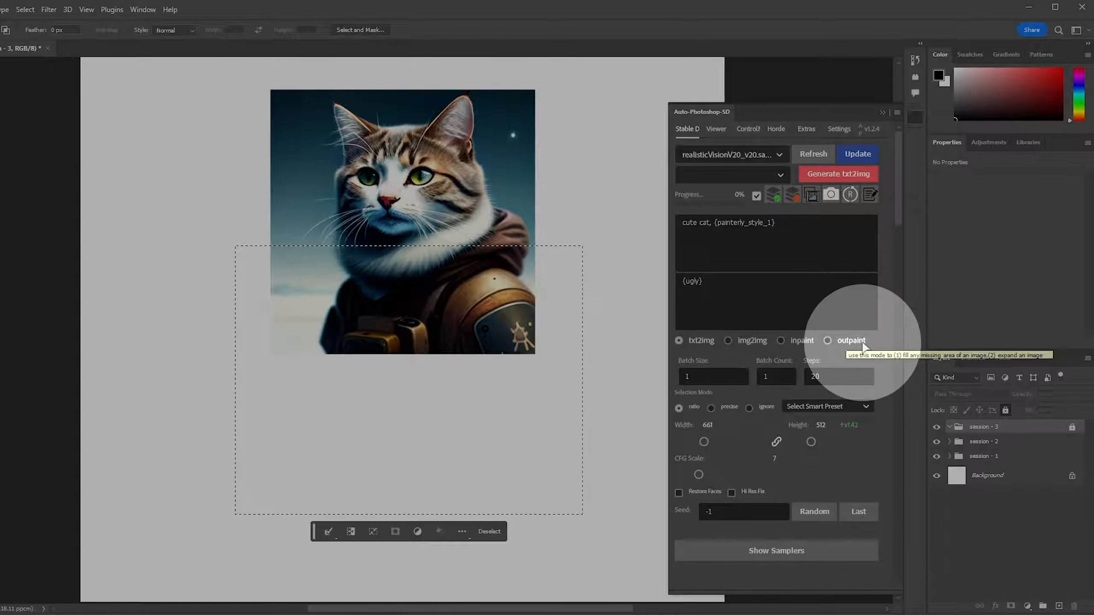
left_click(862, 343)
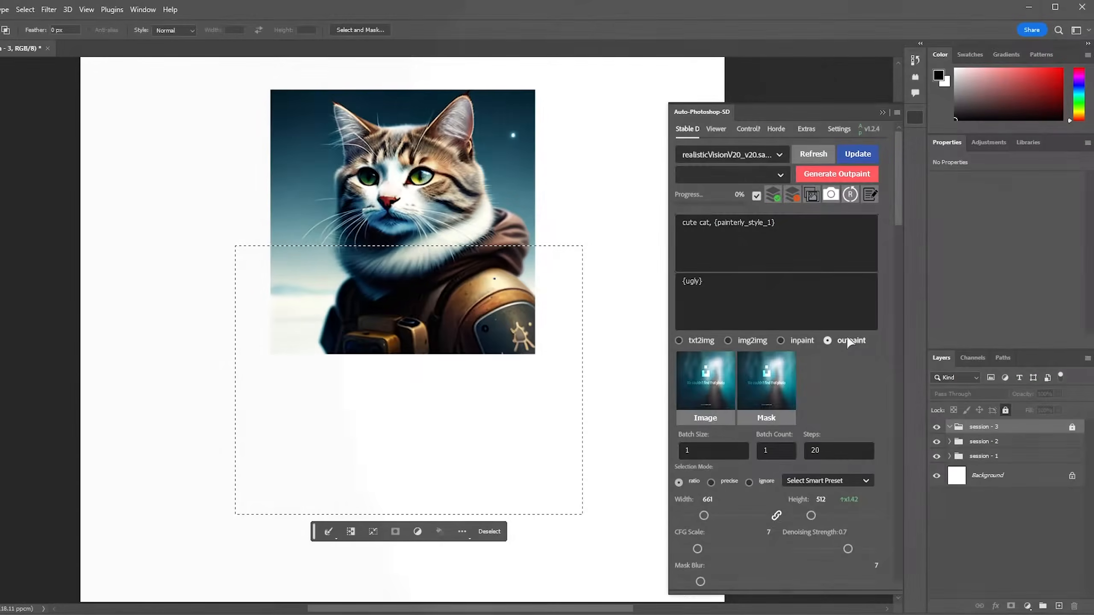
left_click(854, 177)
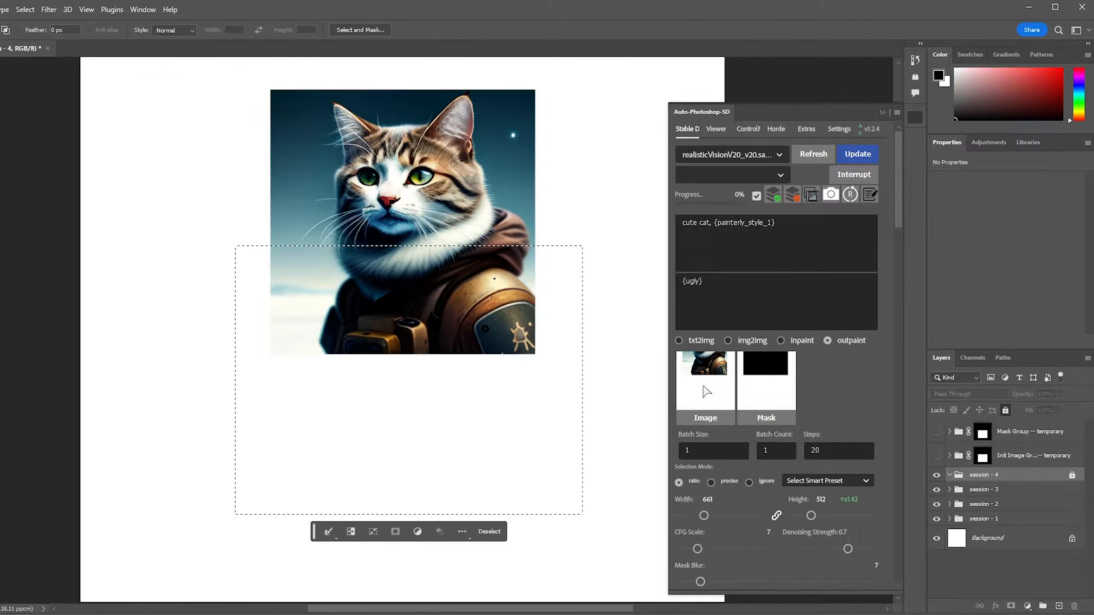
left_click(708, 371)
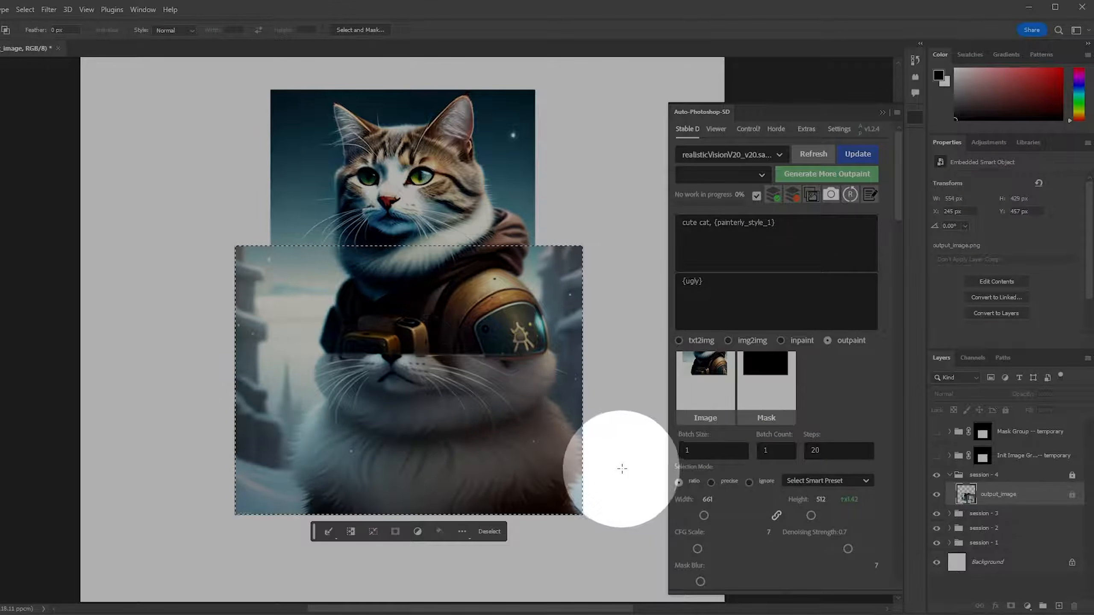
Change the prompt to "cat wearing armour, {painterly_style_1}" and generate another outpaint
left_click(846, 292)
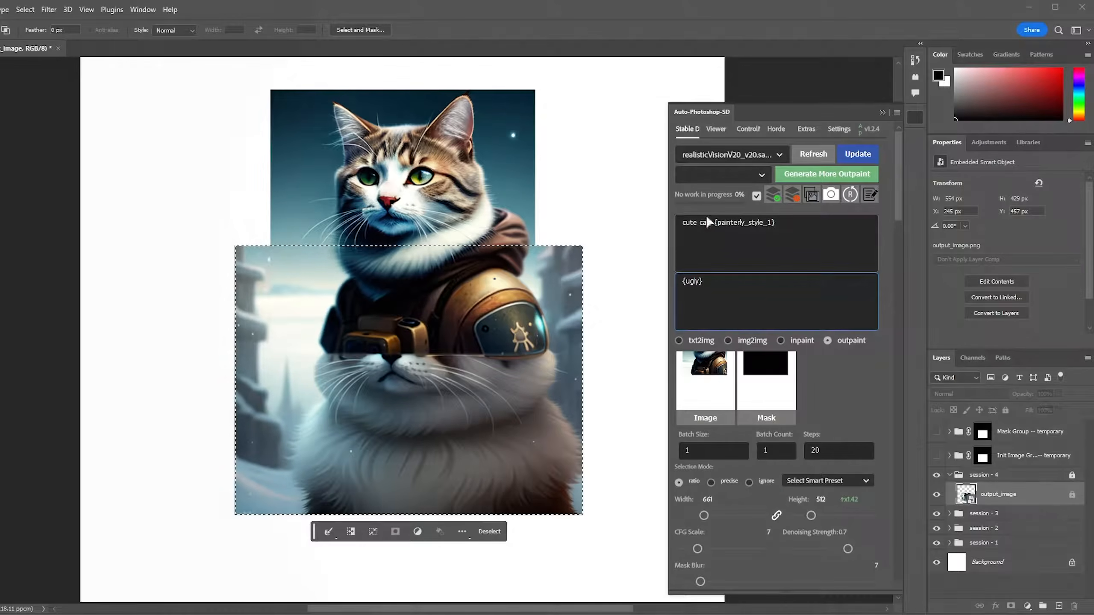
left_click(714, 223)
key("shift+Home")
type("cat wearing armo")
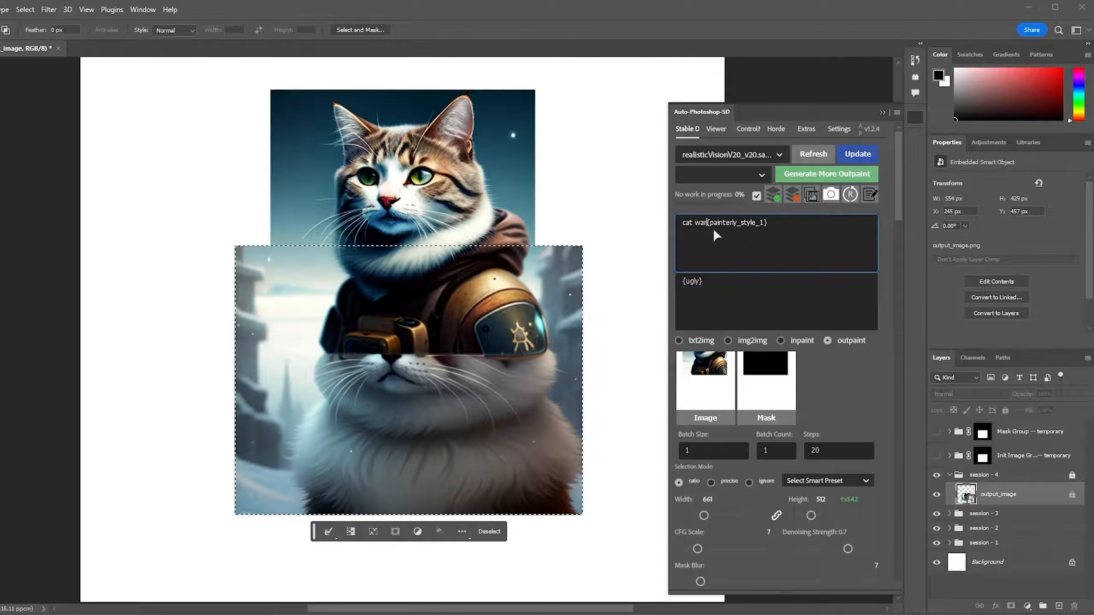
type("ur,")
left_click(843, 176)
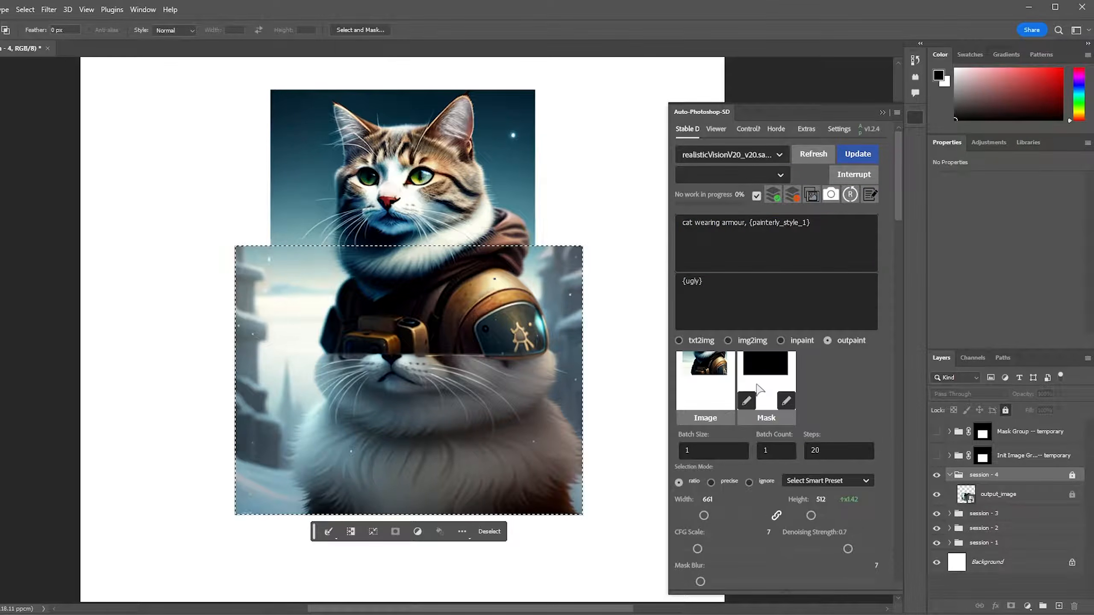
Change the prompt to "armour suit, {painterly_style_1}" and generate another outpaint
key("shift+Home")
type("armour suit,")
left_click(843, 177)
Generate another outpaint with the CFG Scale at 15 and extend the prompt to "armour suit torso, {painterly_style_1}"
left_click_drag(697, 549, 721, 549)
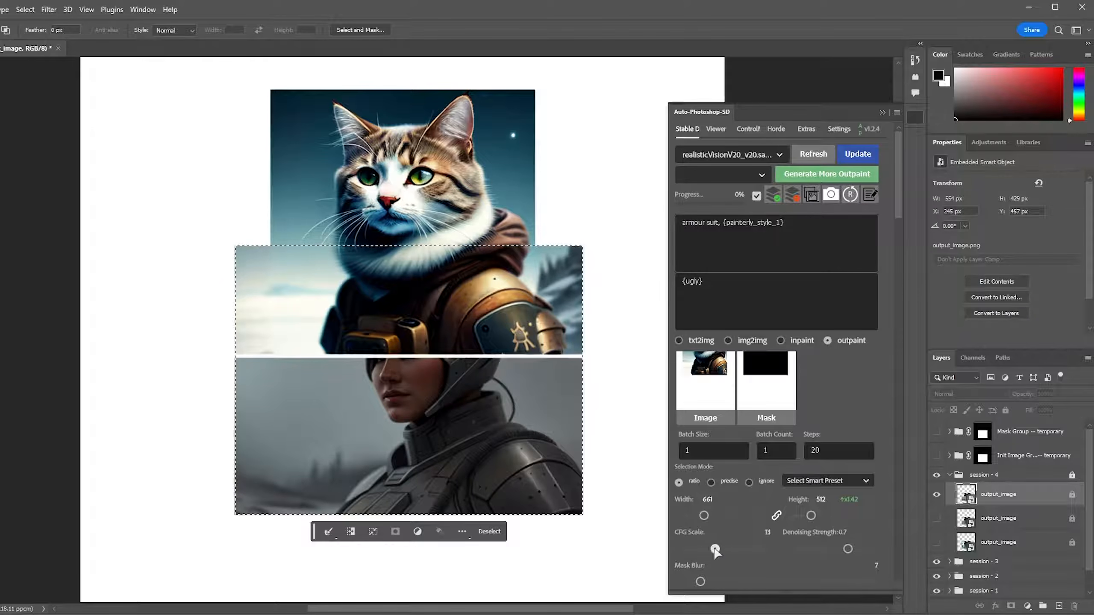
left_click(815, 177)
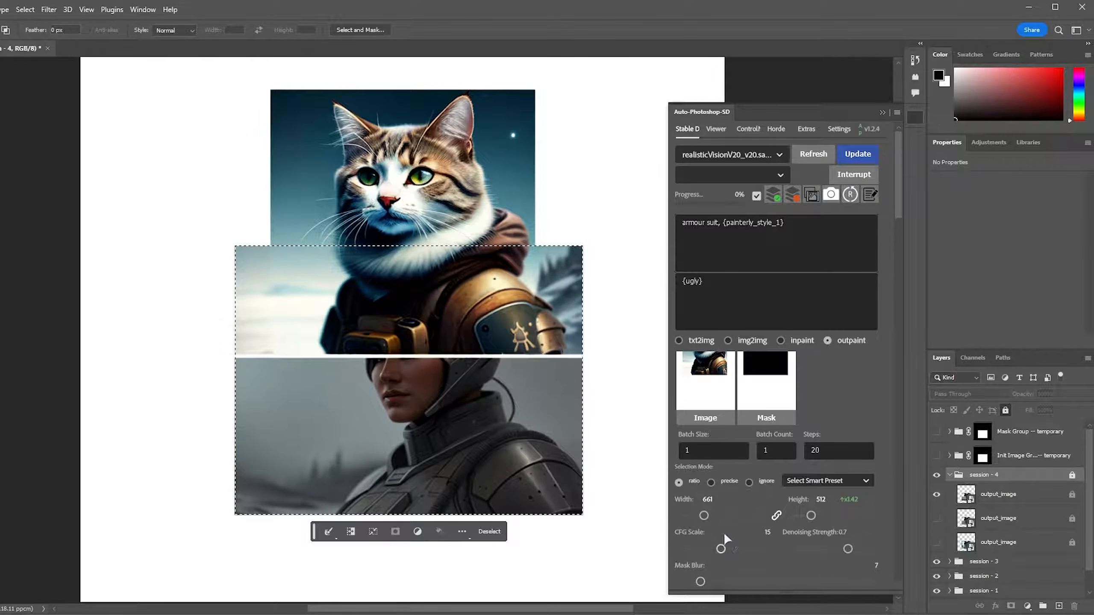
left_click(738, 223)
type("torsp")
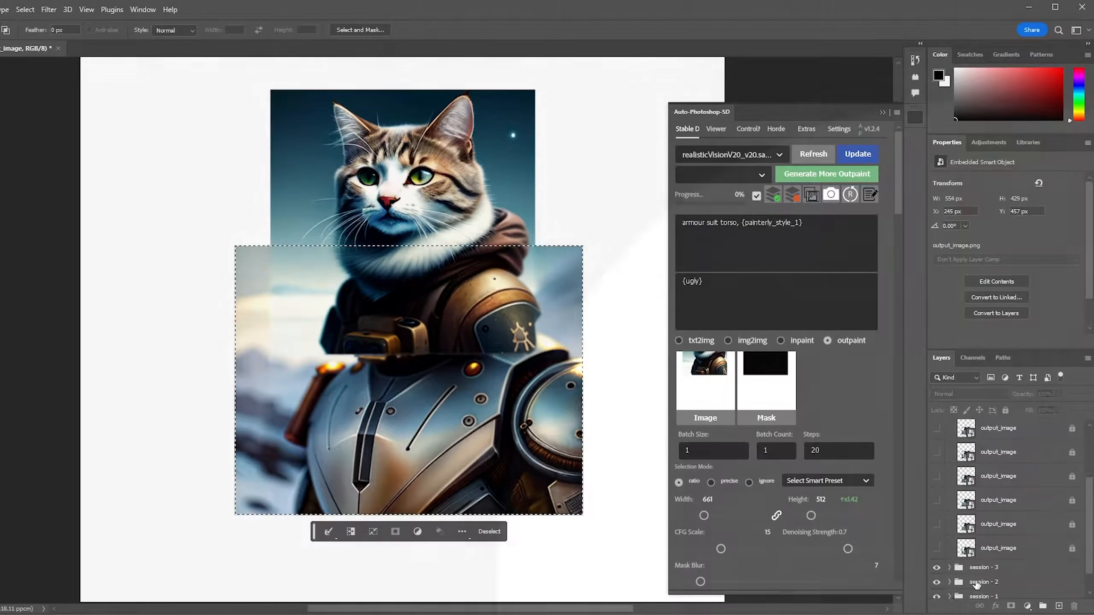
Preview another outpaint result in the session - 4 group, and unlock and delete the whole group
scroll(943, 500, "down", 1)
left_click(937, 471)
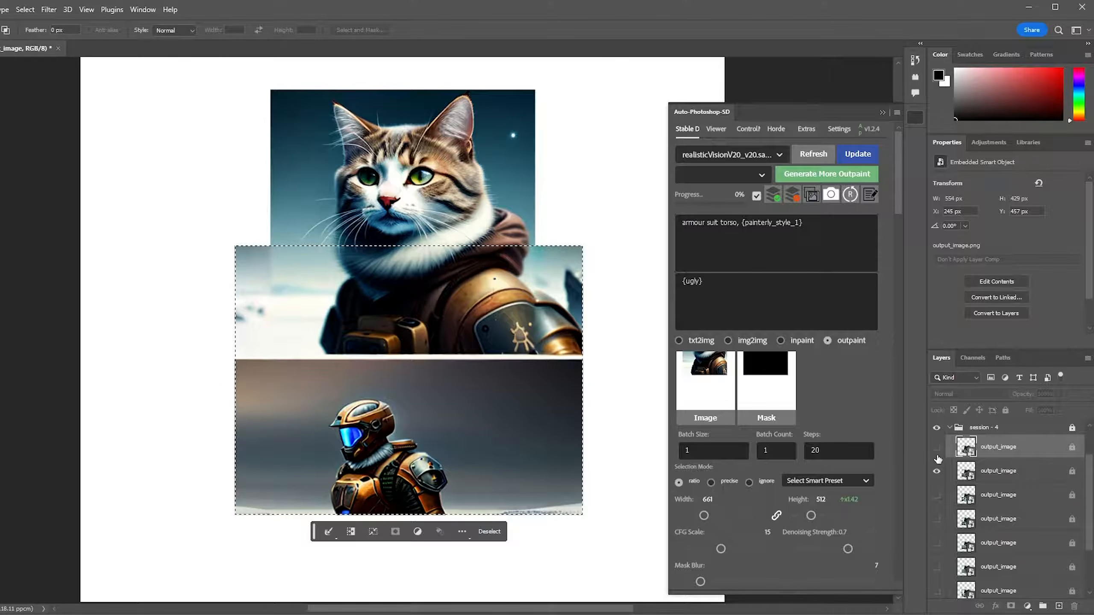
left_click(965, 431)
left_click(1072, 430)
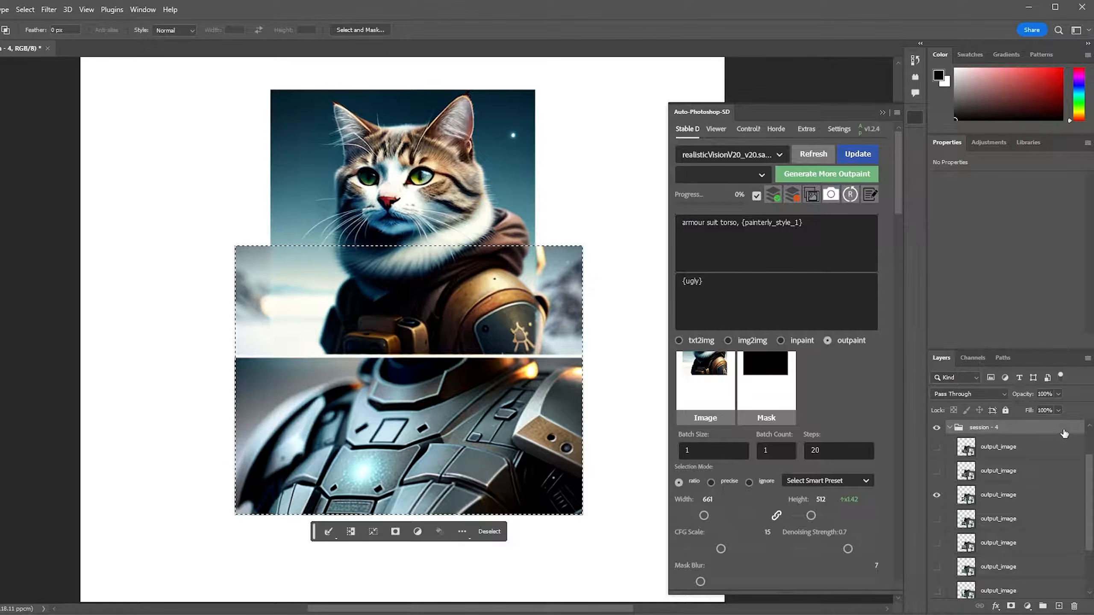
key("Return")
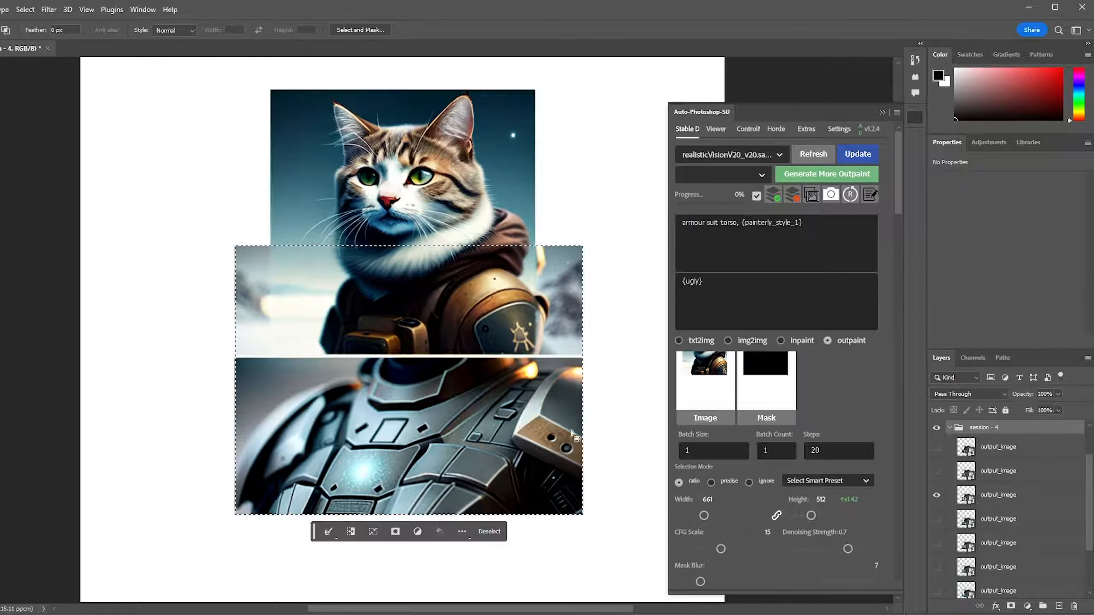
key("Delete")
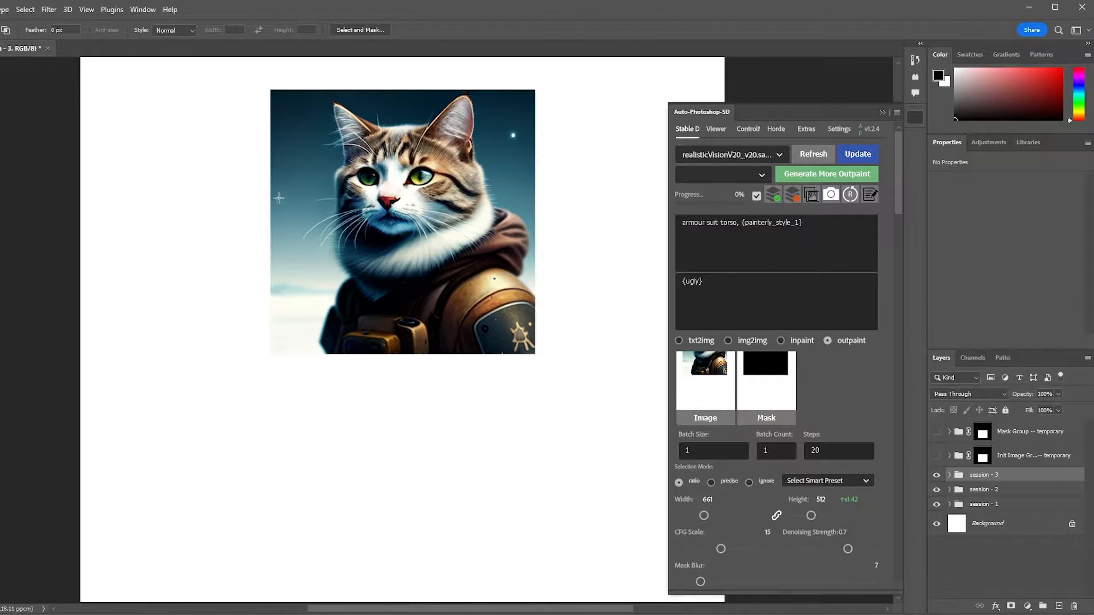
Select about 595 x 595 px around the whole cat image and generate outpaints from the prompt "cute cat, {painterly_style_1}"
left_click_drag(220, 180, 578, 537)
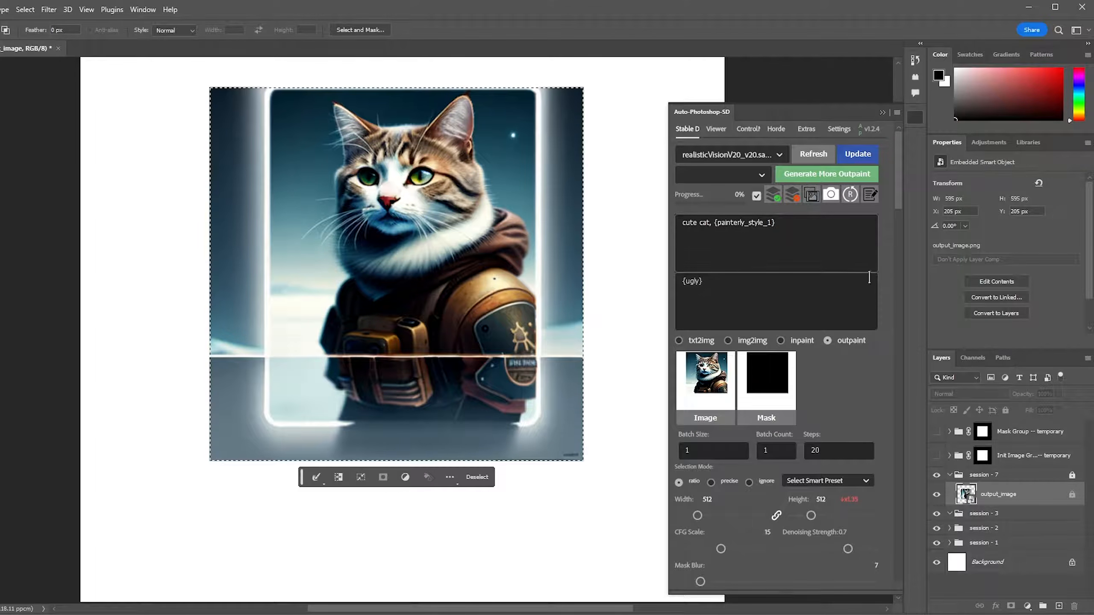
left_click(829, 176)
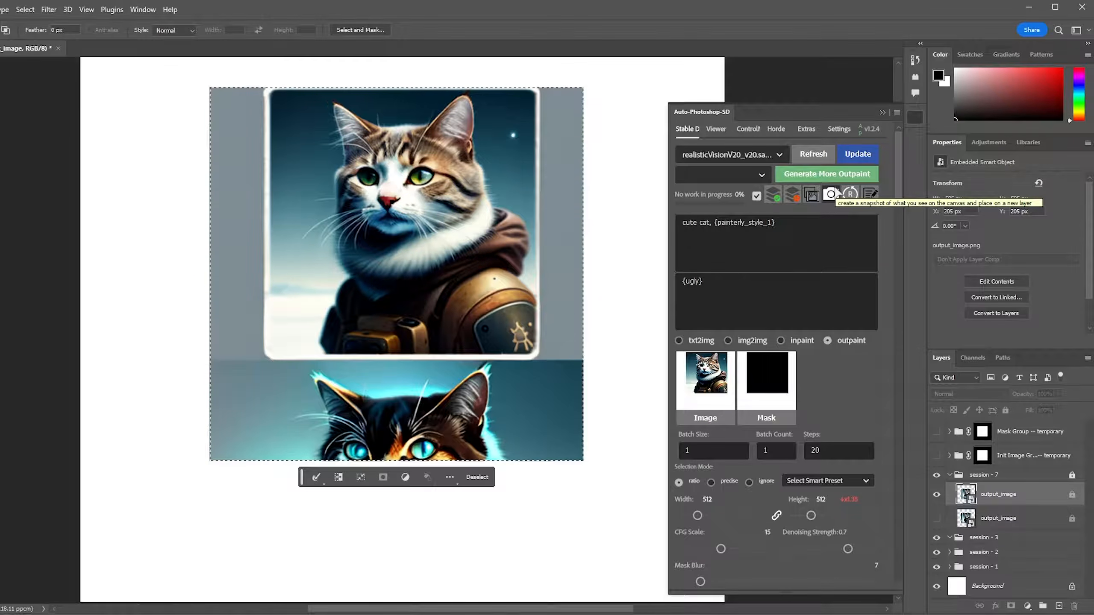
Generate more outpaints of the current area, and select about 854 x 769 px around the framed cat and outpaint it with the same prompt
left_click(819, 173)
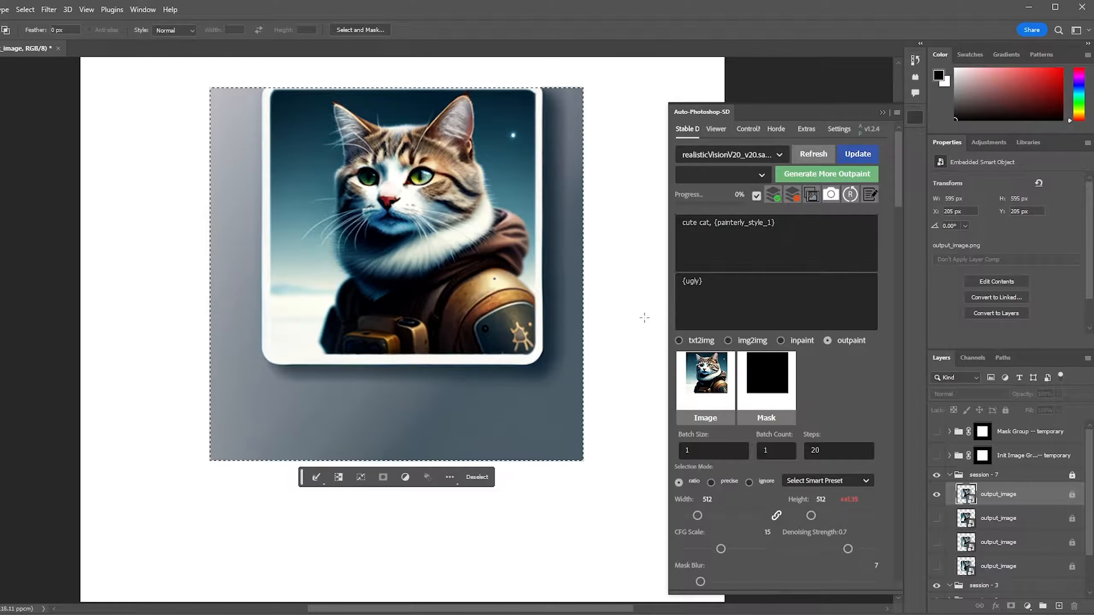
left_click_drag(111, 83, 647, 565)
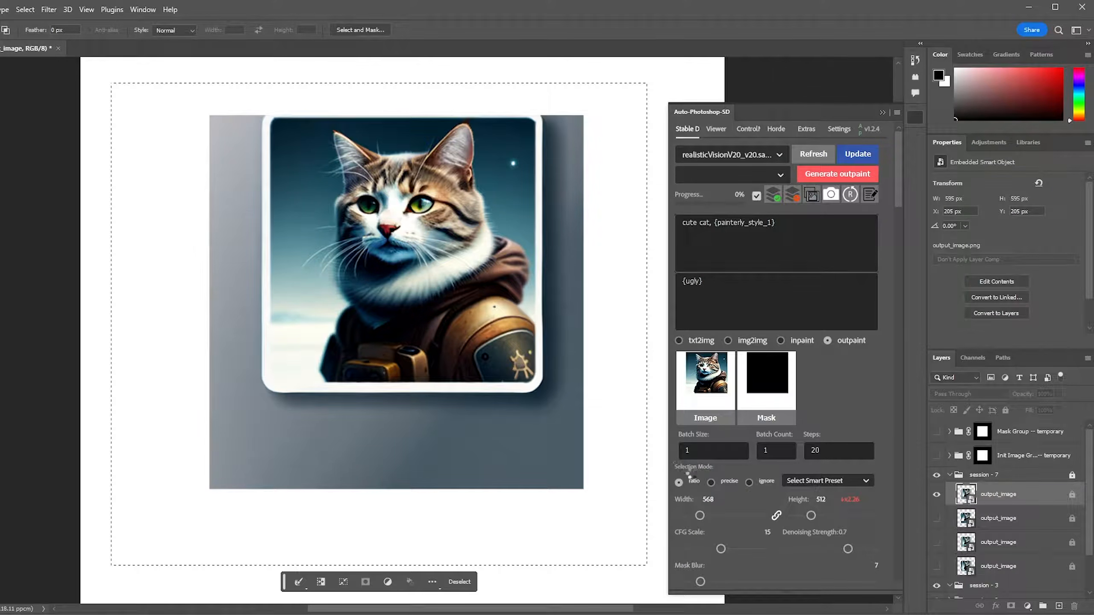
left_click(838, 174)
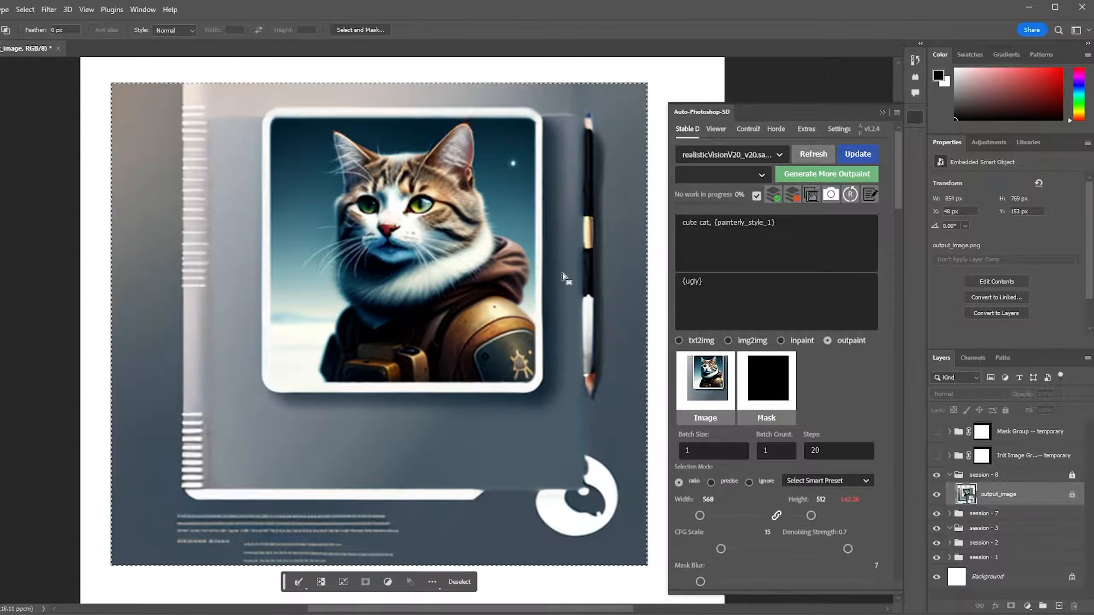
Extend the prompt to "pencil paintbrush paint, artist desk, cute cat, {painterly_style_1}" and generate an outpaint of about 820 x 778 px
left_click(682, 222)
type("peni")
type("il paintbrush paint, artist ")
type("desk, cute cat,")
left_click(797, 174)
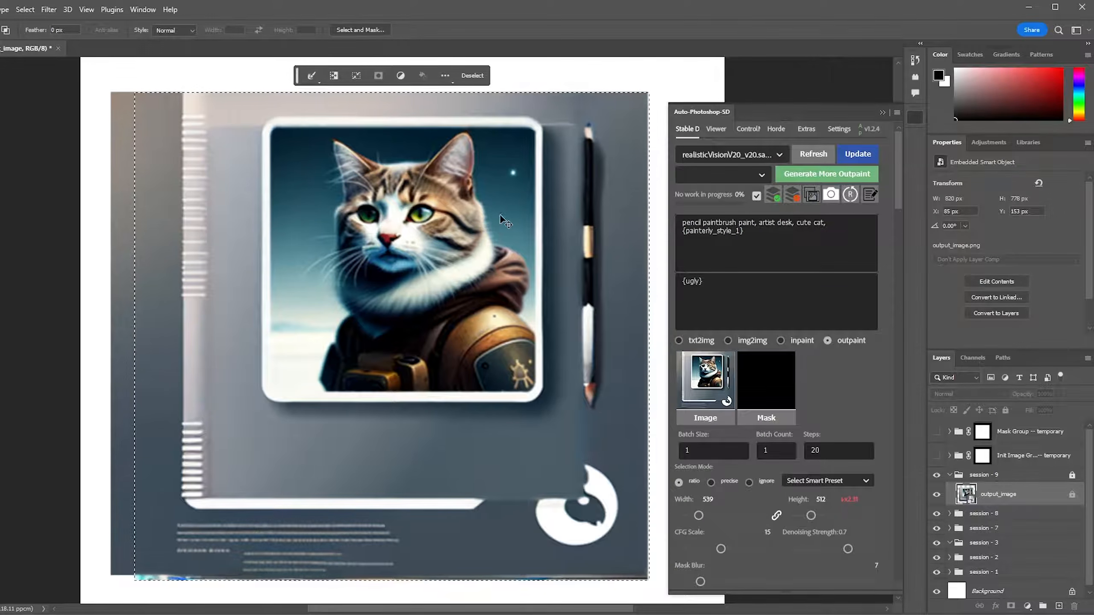
Inspect the new outpaint around the cat up close and remove the session - 9 result
scroll(426, 206, "up", 2)
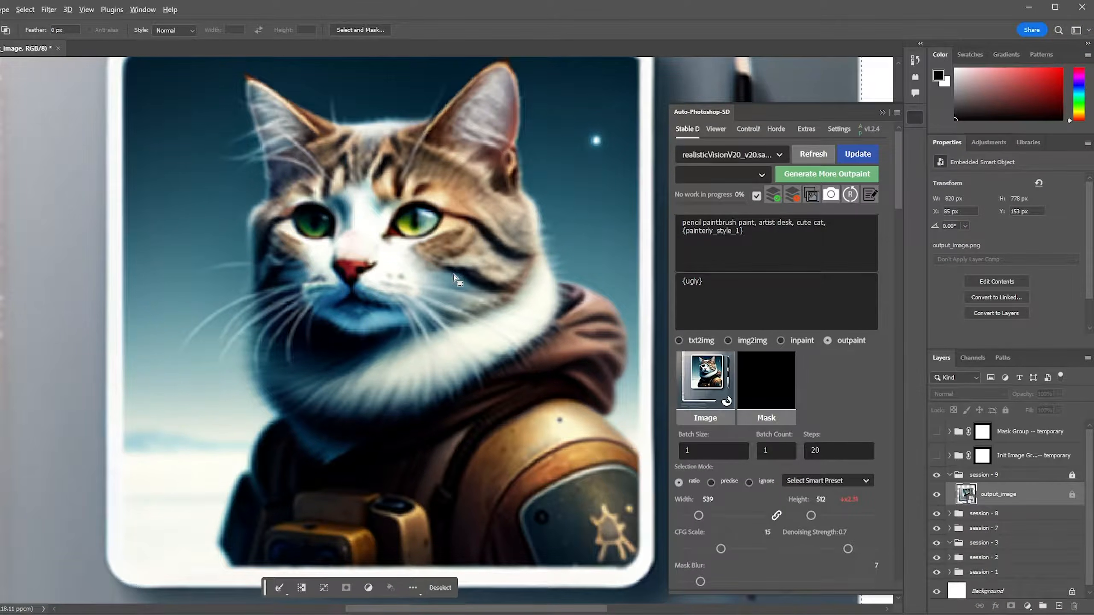
scroll(454, 278, "down", 2)
key("ctrl+z")
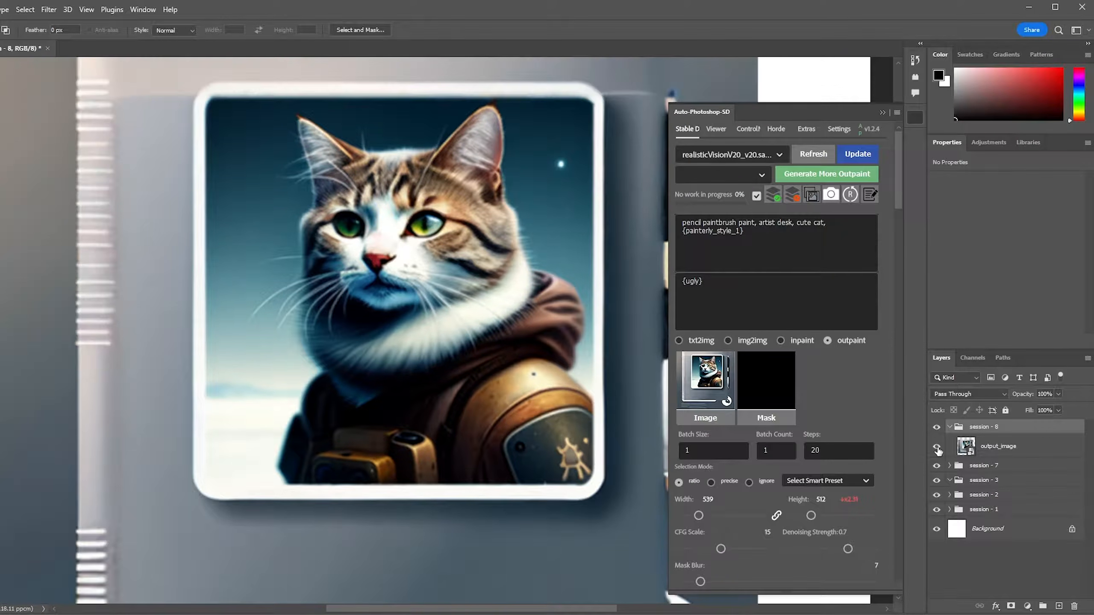
Hide the session - 7 and session - 3 groups and compare the picture with and without the session - 8 output image
left_click(937, 466)
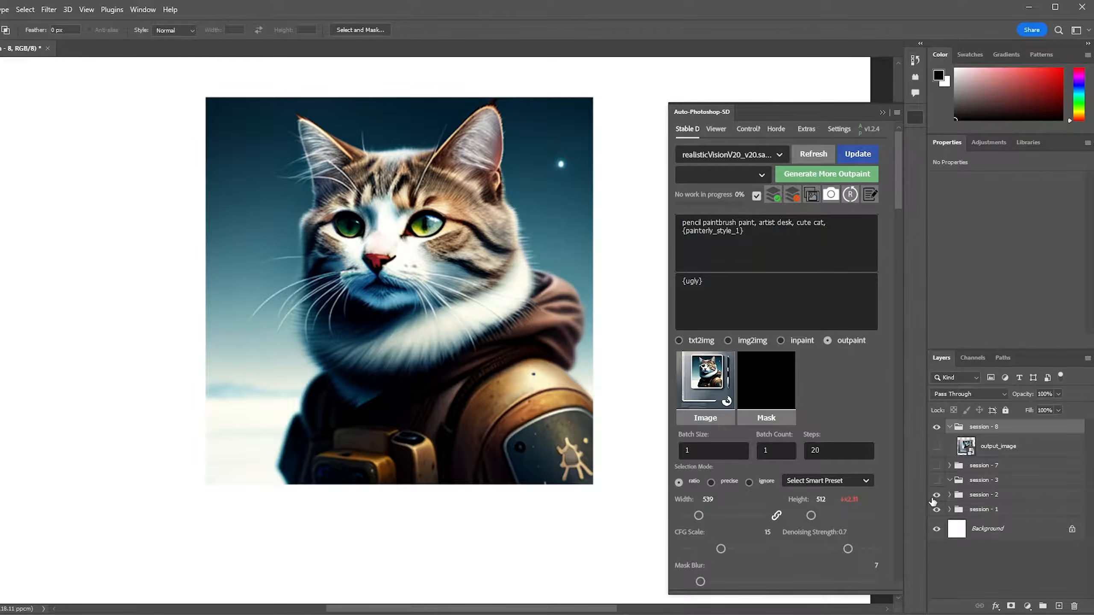
left_click(937, 447)
left_click(937, 447)
left_click(937, 448)
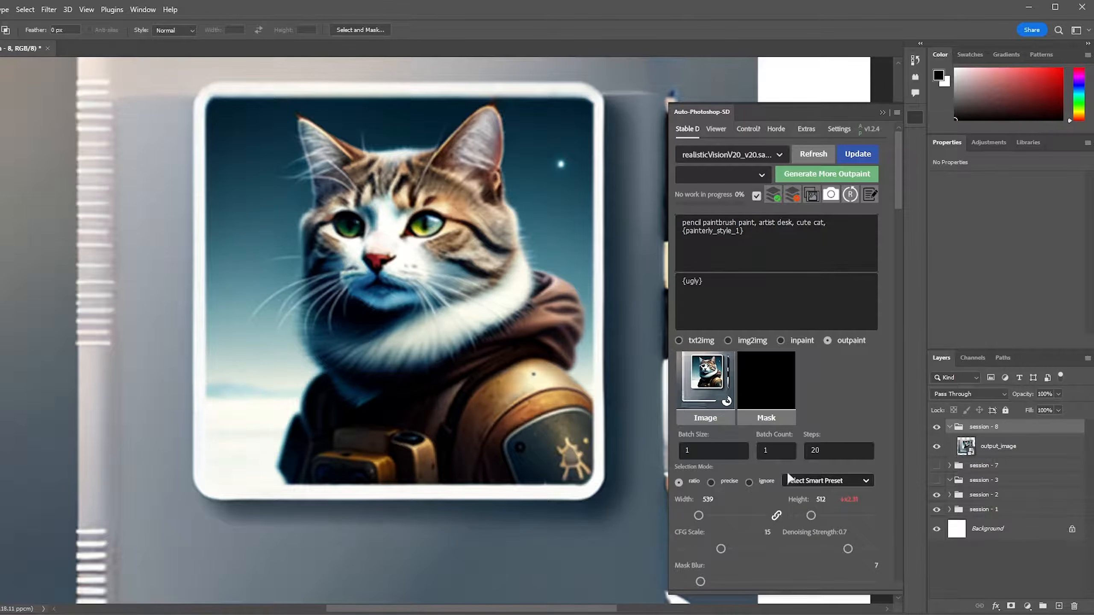
Move the session - 2 group into session - 8, above its output image, and check the cat against the notebook outpaint
left_click_drag(959, 497, 964, 433)
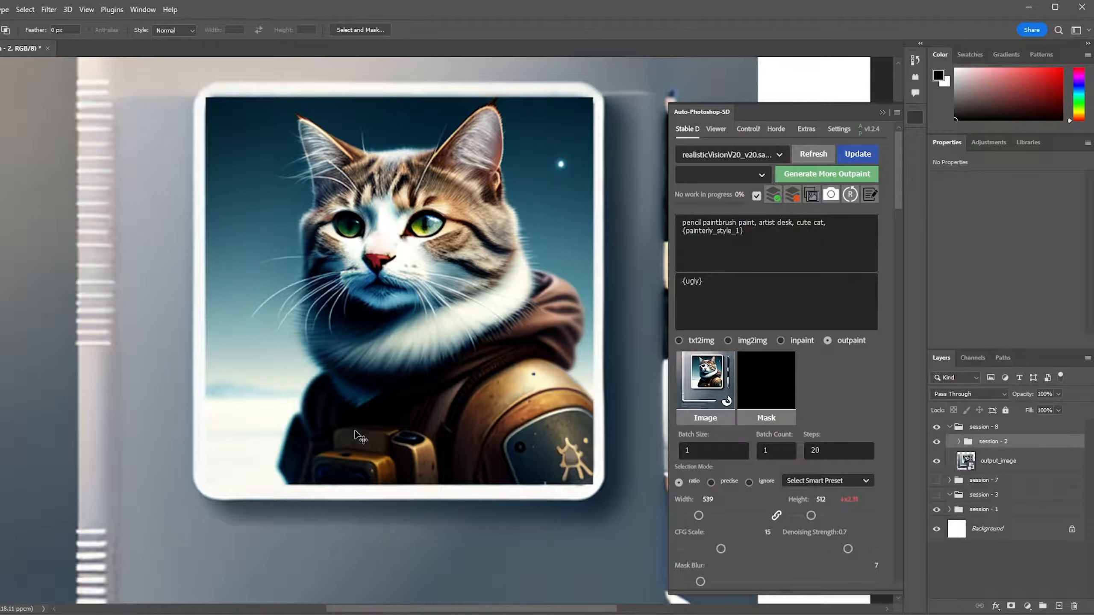
scroll(362, 442, "right", 2)
scroll(386, 450, "down", 3)
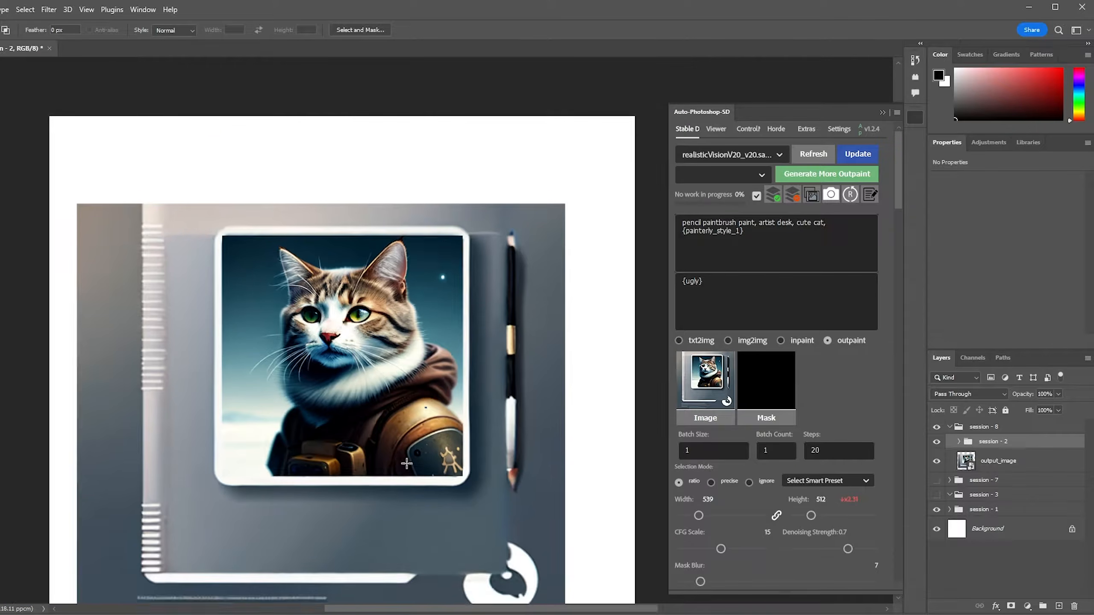
scroll(521, 382, "down", 1)
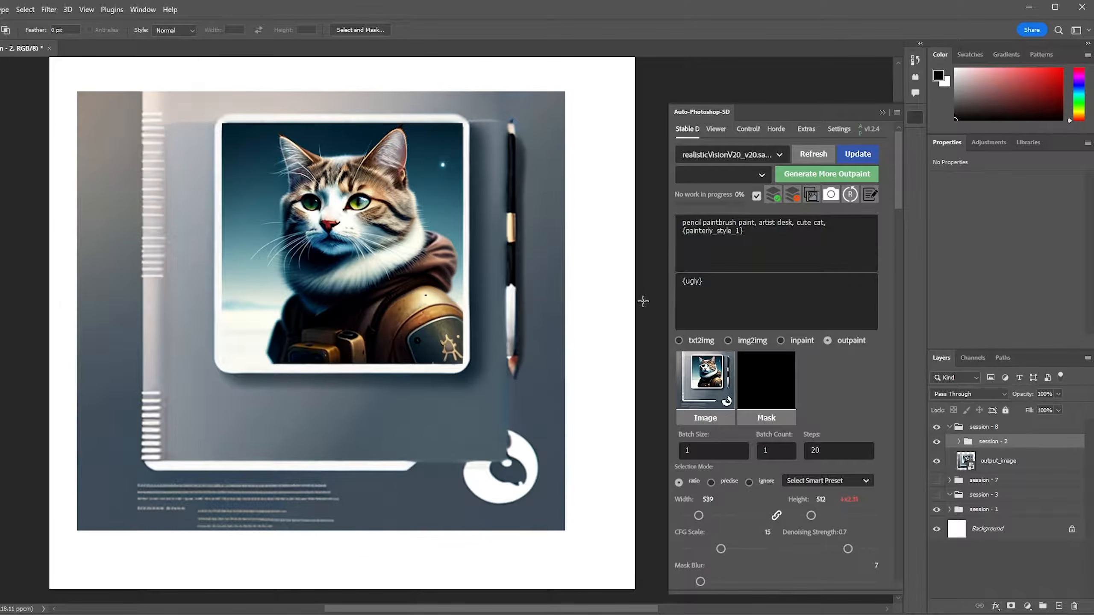
scroll(582, 303, "up", 1)
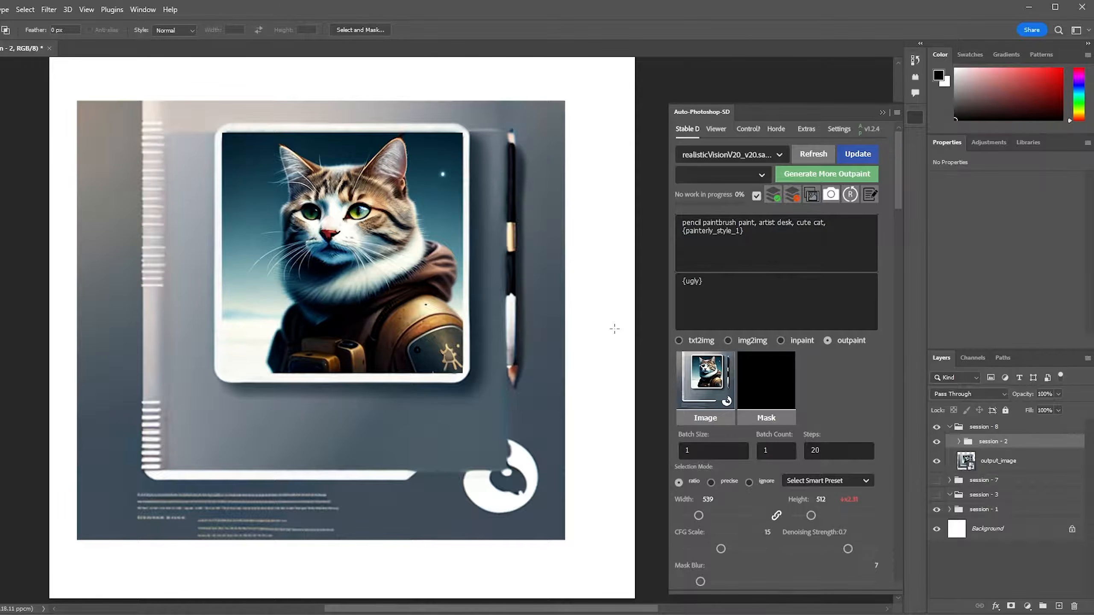
scroll(614, 329, "down", 1)
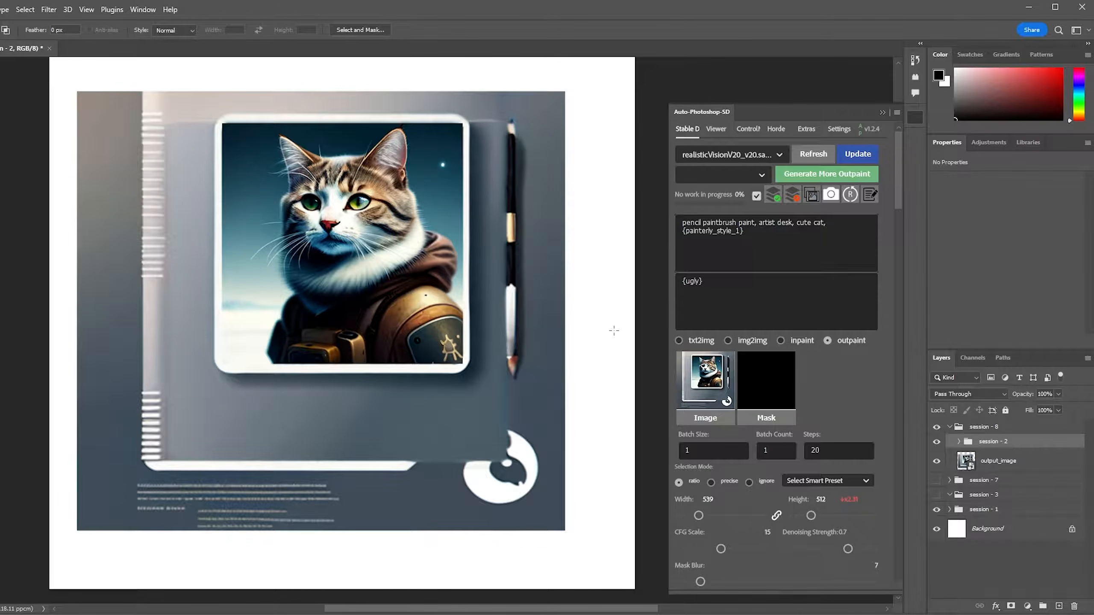
scroll(630, 333, "up", 1)
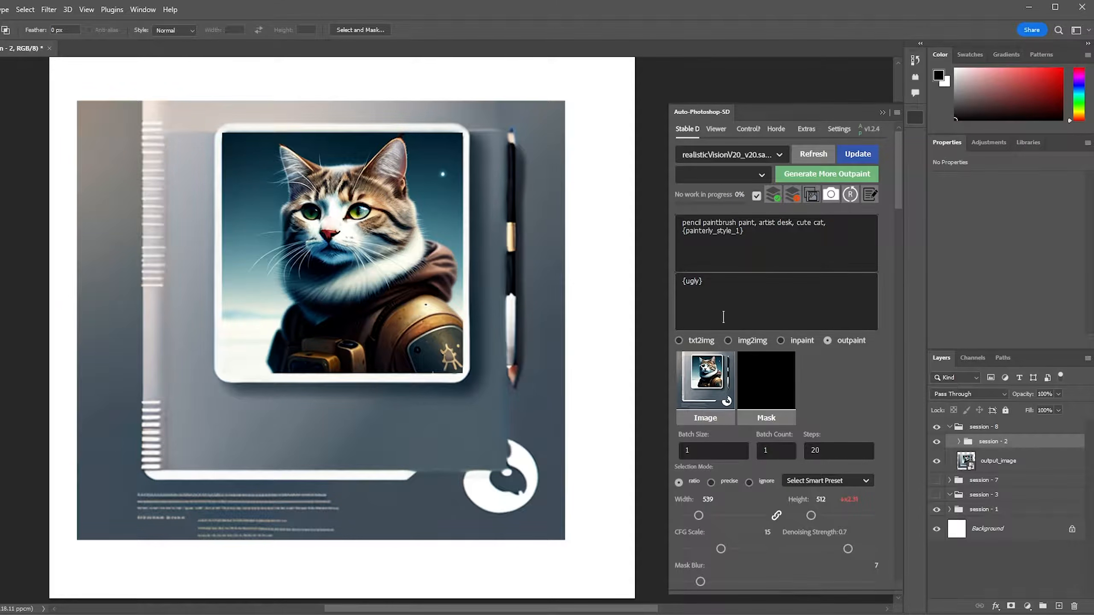
Review the plugin's generation settings, the ControlNet options and the Horde key and backend options
mouse_move(790, 385)
scroll(897, 192, "down", 7)
left_click_drag(899, 228, 779, 128)
left_click(746, 128)
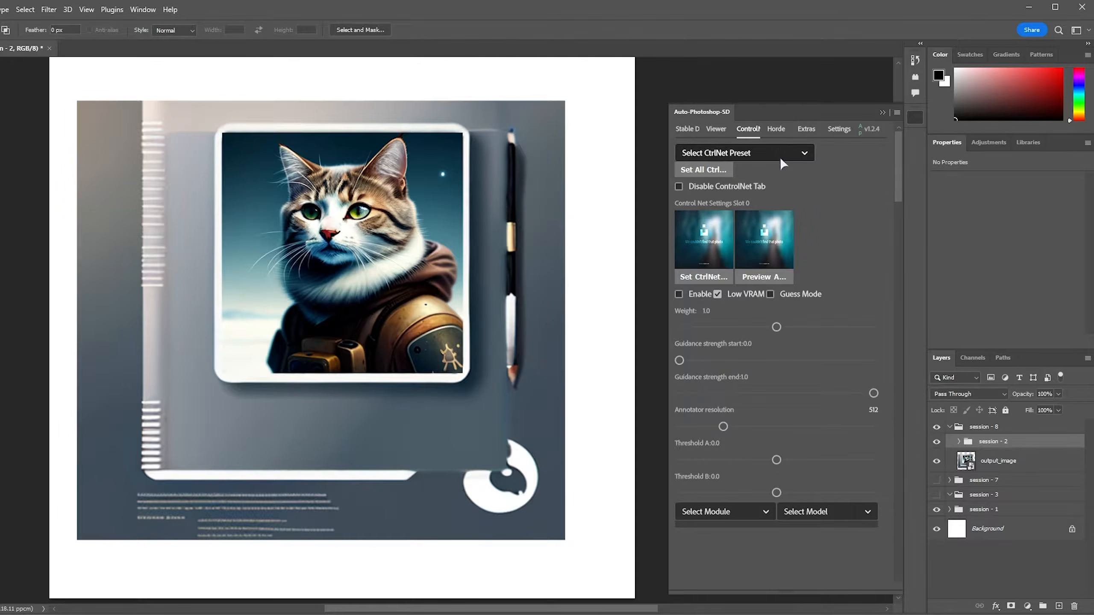
left_click(778, 129)
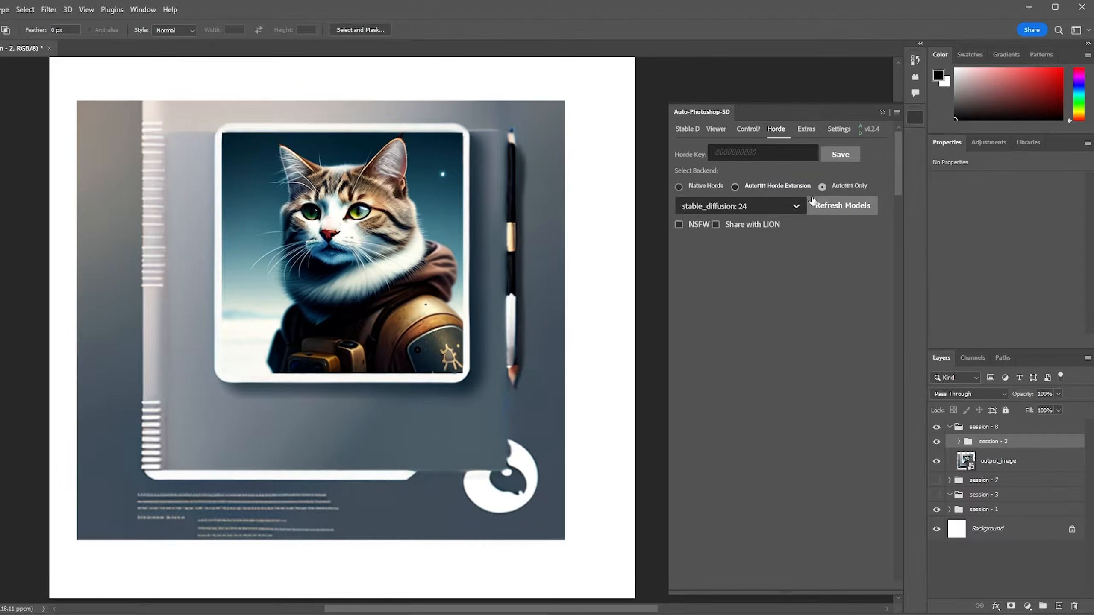
left_click(822, 187)
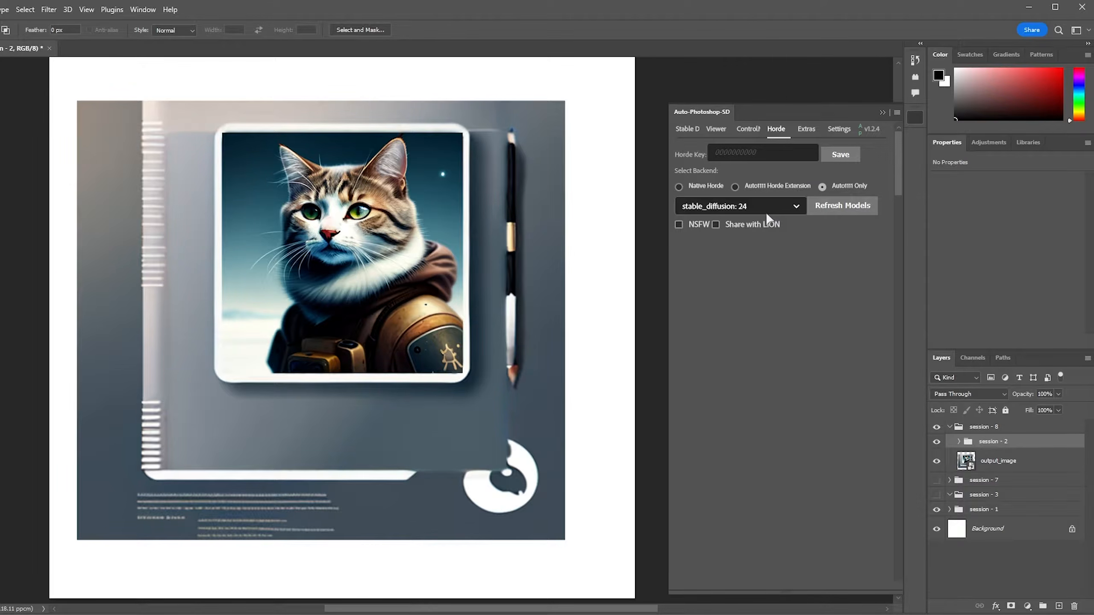
left_click(769, 154)
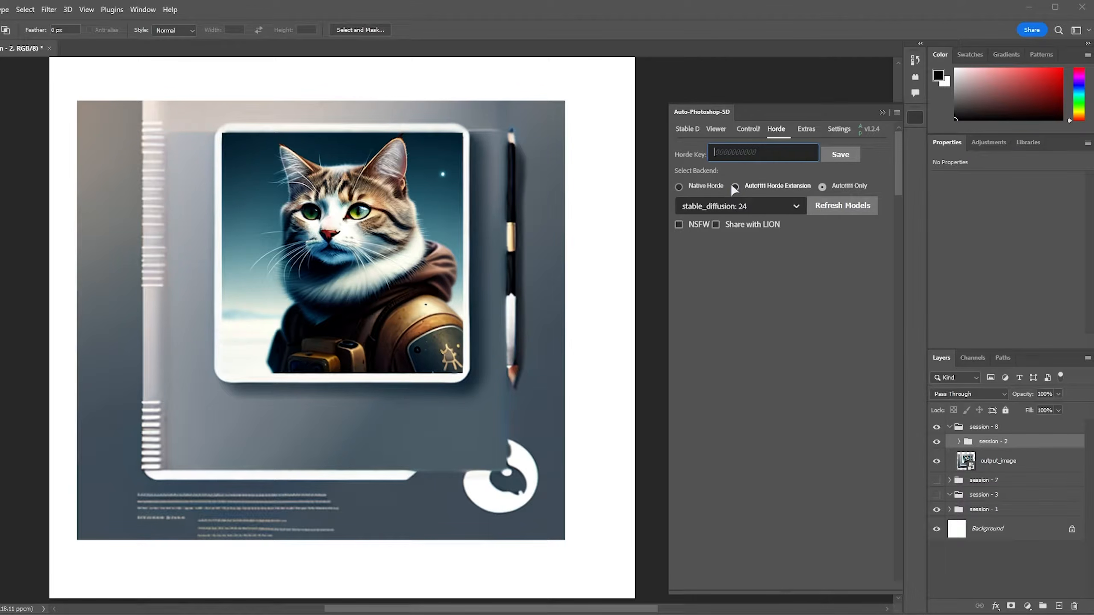
left_click(759, 151)
Choose 4x-UltraSharp as Upscaler 1, select about 850 x 751 px over the notebook picture and generate an upscale
left_click(801, 131)
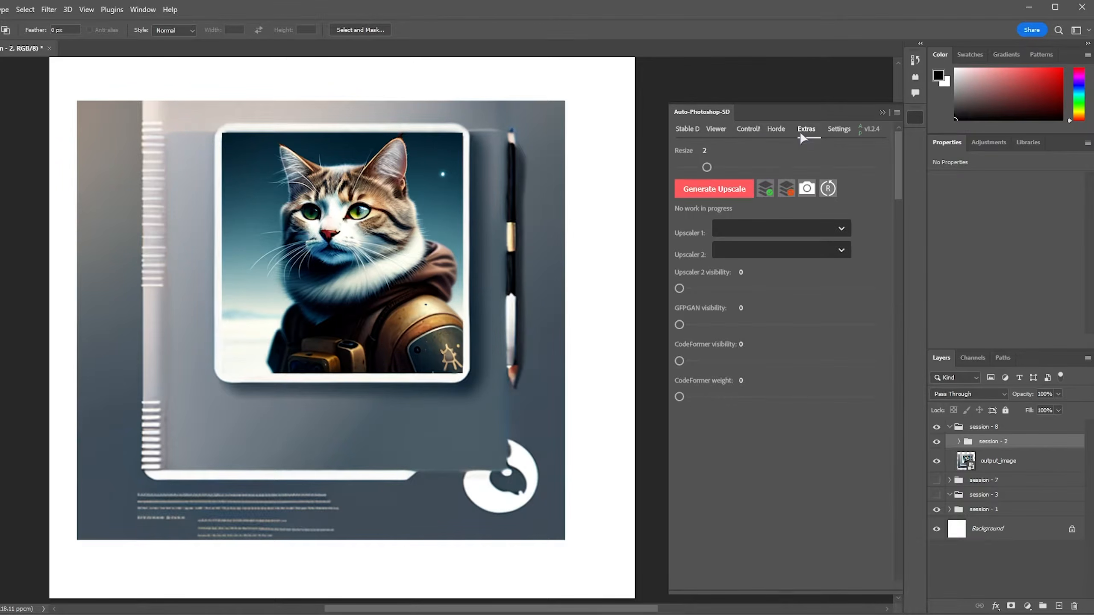
left_click(761, 226)
scroll(783, 328, "down", 2)
scroll(781, 301, "up", 2)
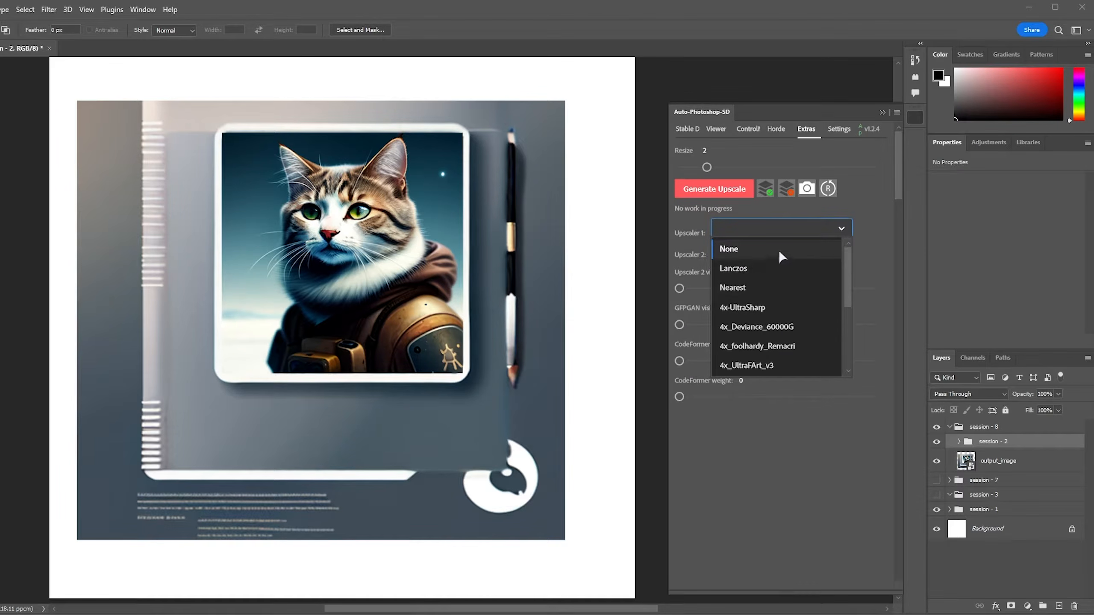
left_click(771, 307)
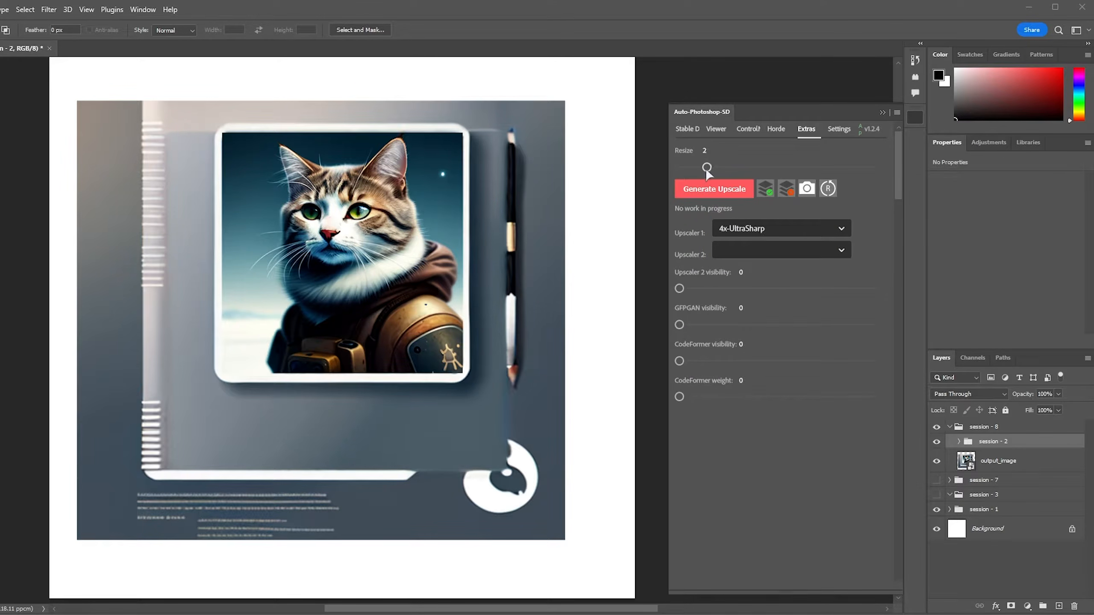
left_click_drag(563, 102, 44, 512)
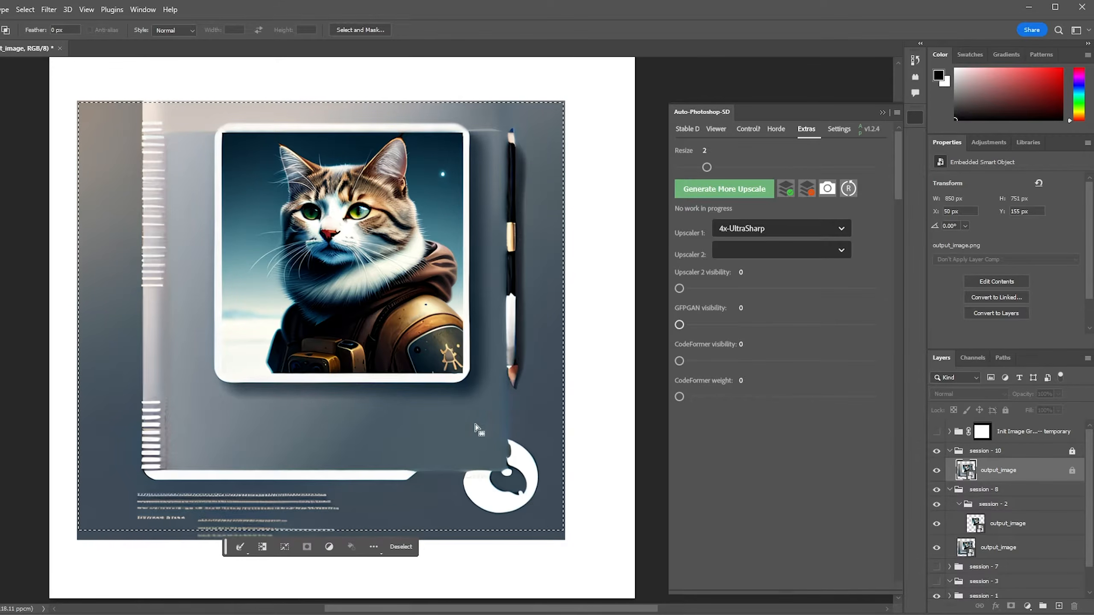
Examine the cat and paintbrush up close, comparing the picture with and without the session - 10 upscale
scroll(573, 293, "up", 5)
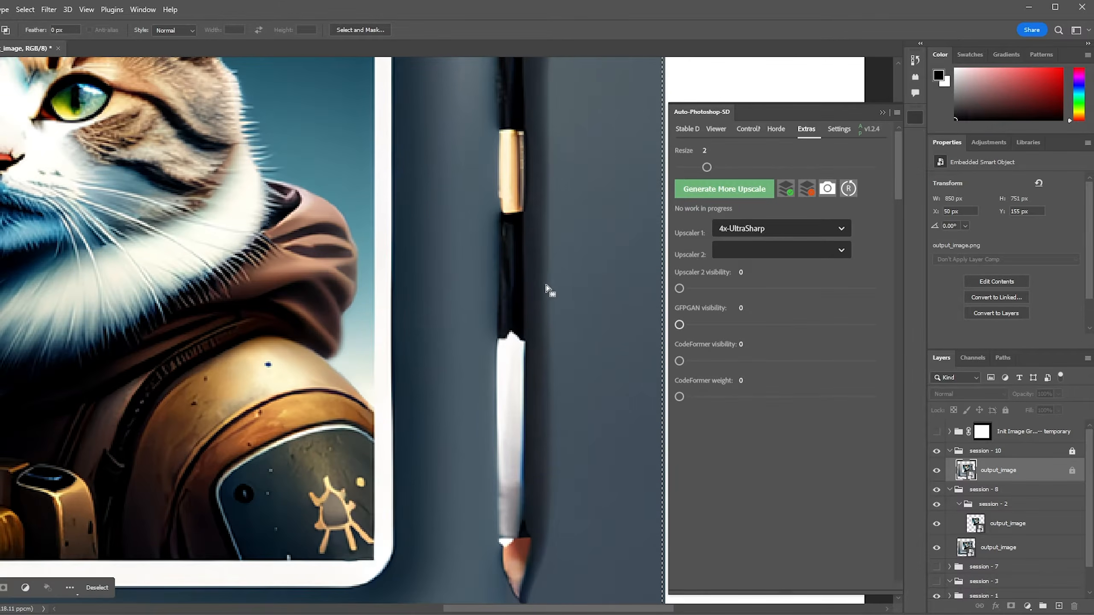
scroll(544, 288, "up", 1)
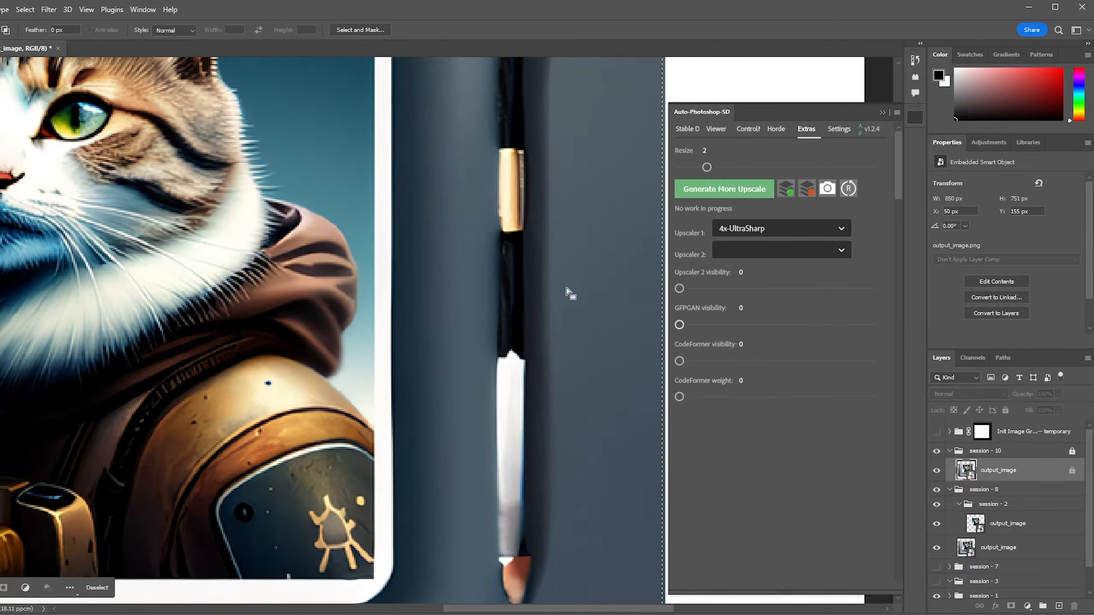
left_click(936, 452)
left_click(936, 451)
left_click(937, 452)
left_click(937, 452)
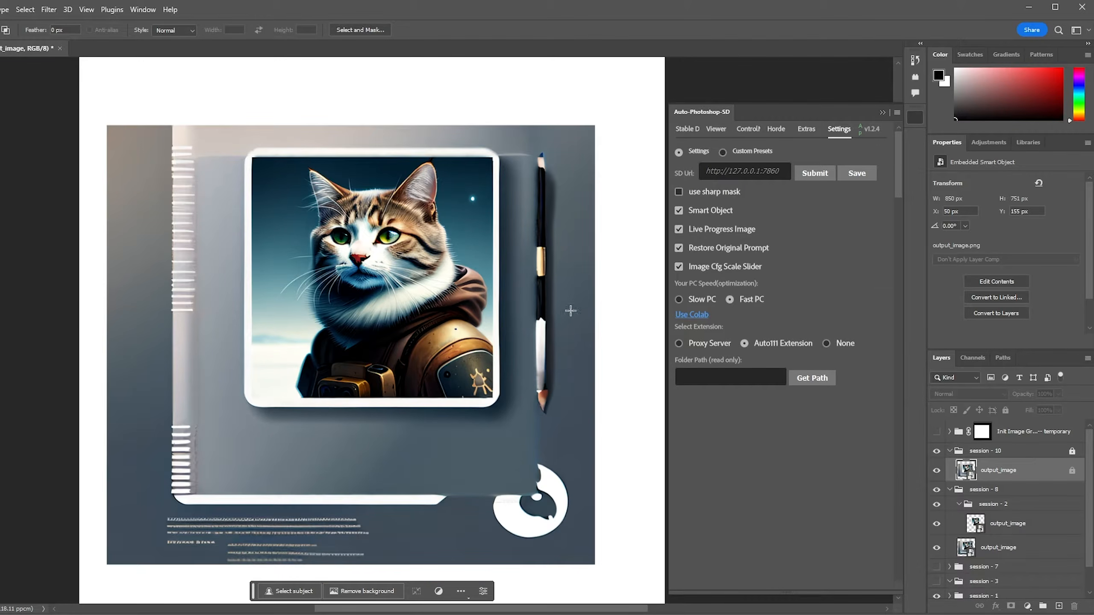
Review the plugin's settings, including the SD Url, and look over the finished picture on the whole canvas
left_click(779, 172)
key("ctrl+a")
key("BackSpace")
left_click_drag(475, 345, 480, 347)
left_click(555, 334)
scroll(359, 349, "down", 1)
scroll(463, 354, "down", 1)
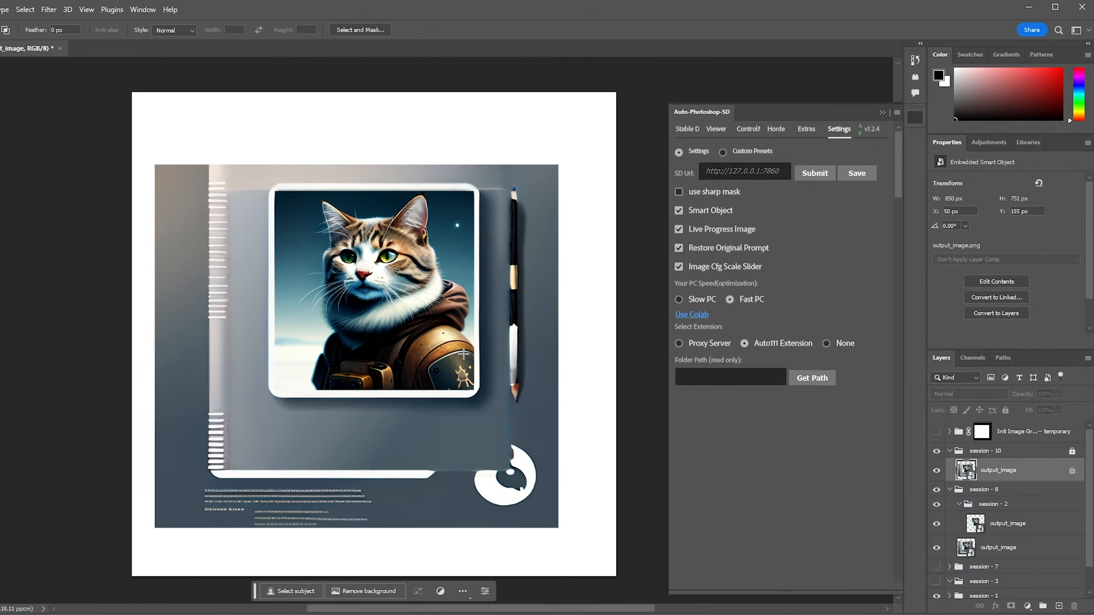